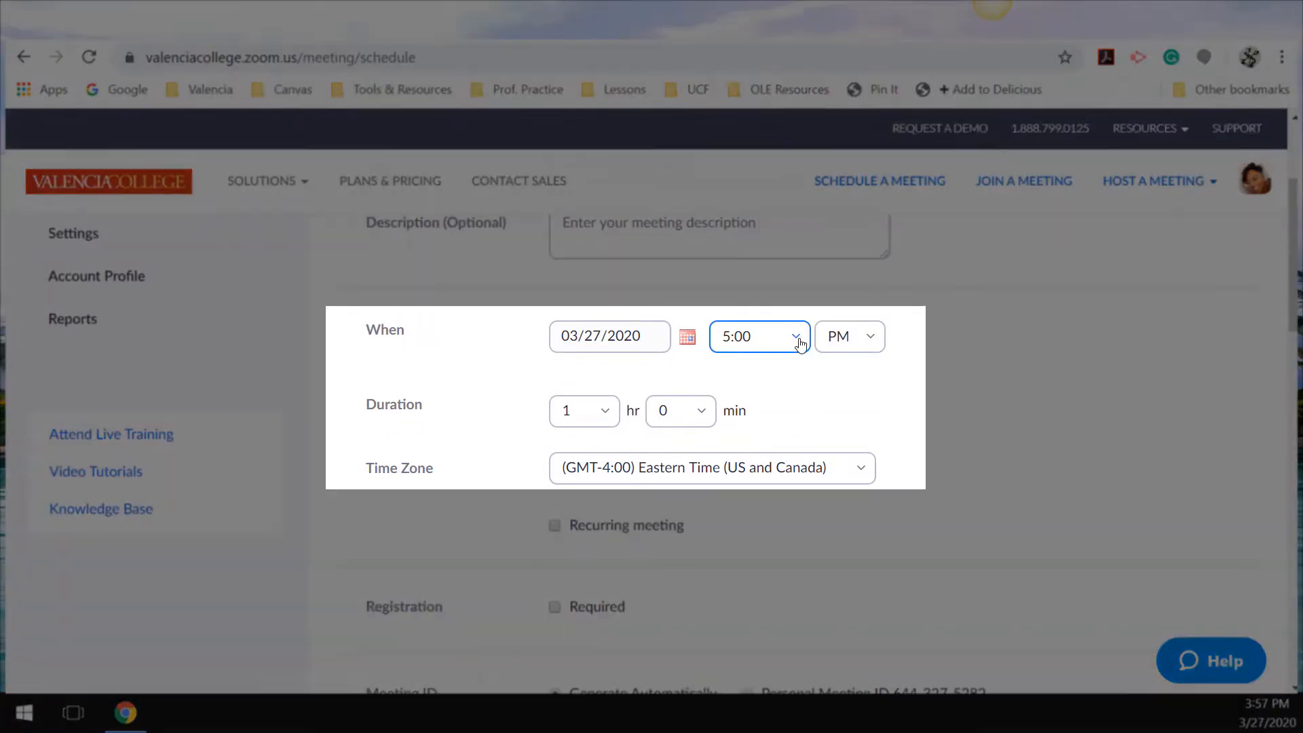
# Schedule the meeting for 03/28/2020 at 1:00 with a duration of 3 hours.
pyautogui.click(688, 338)
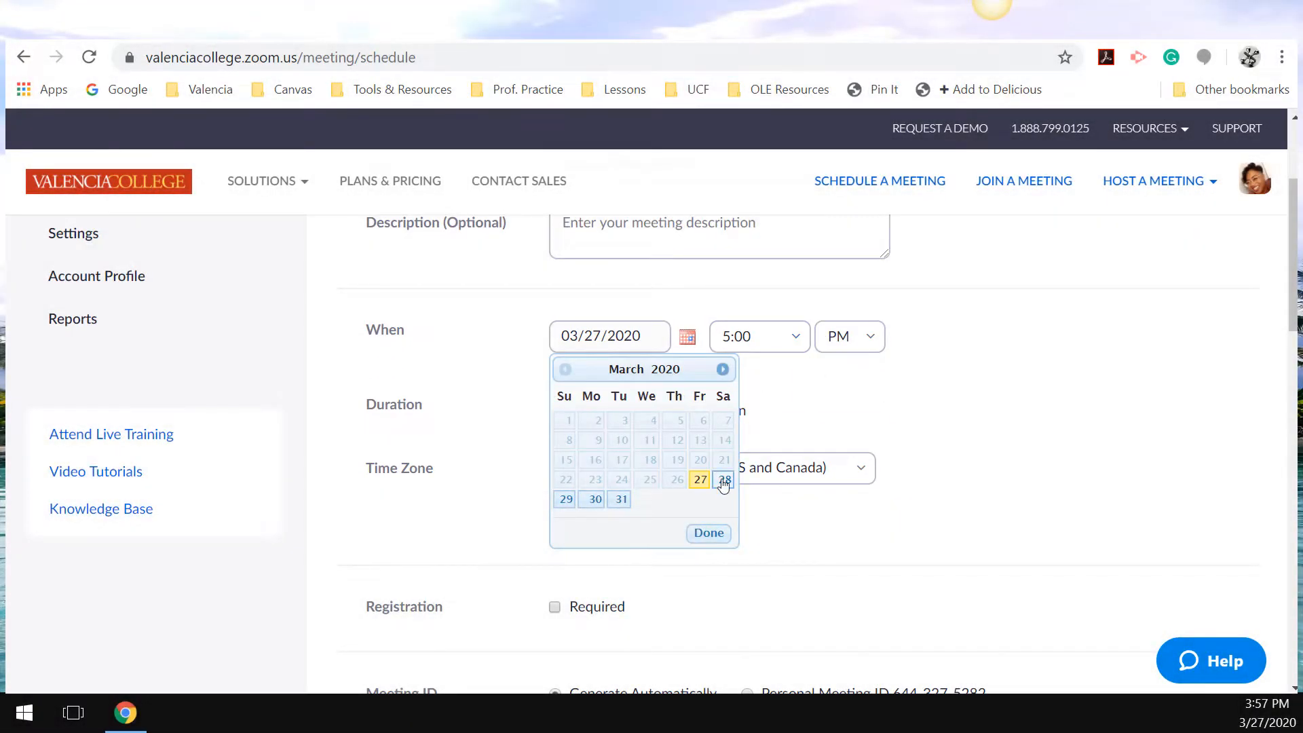
pyautogui.click(723, 481)
pyautogui.click(792, 338)
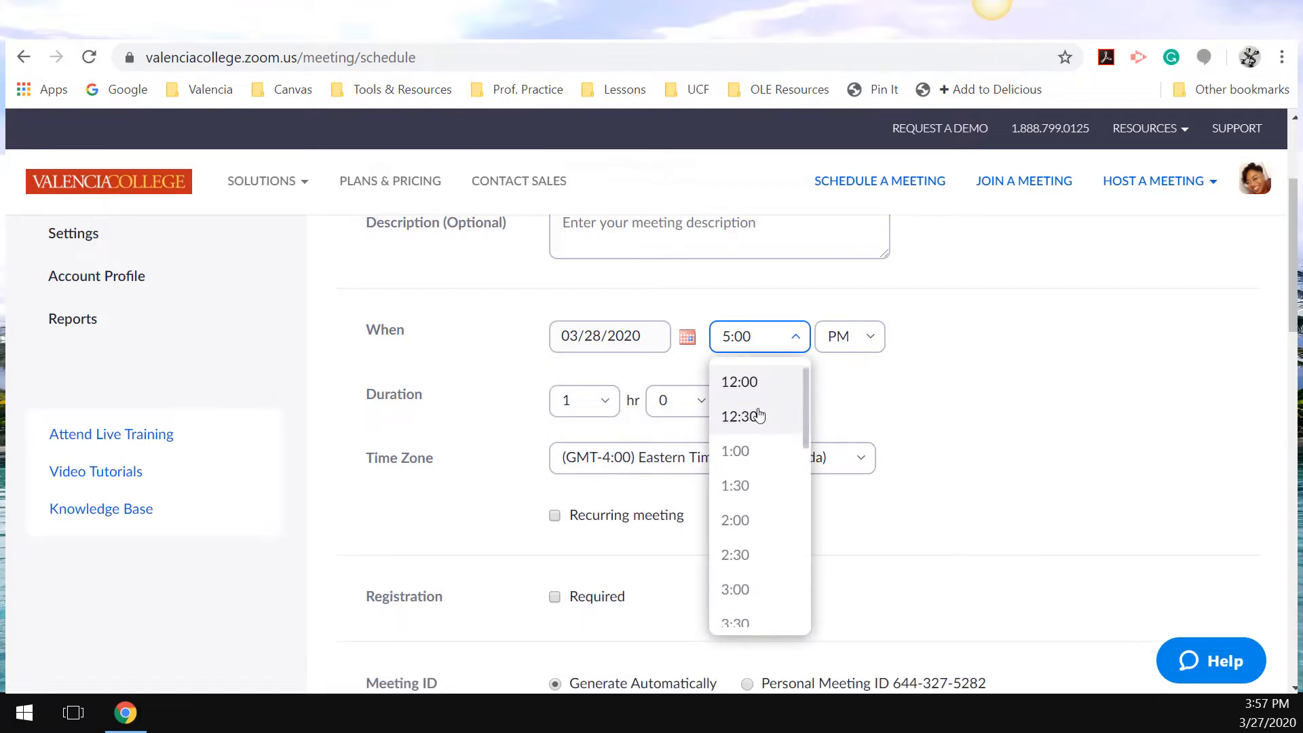
pyautogui.click(744, 449)
pyautogui.click(602, 403)
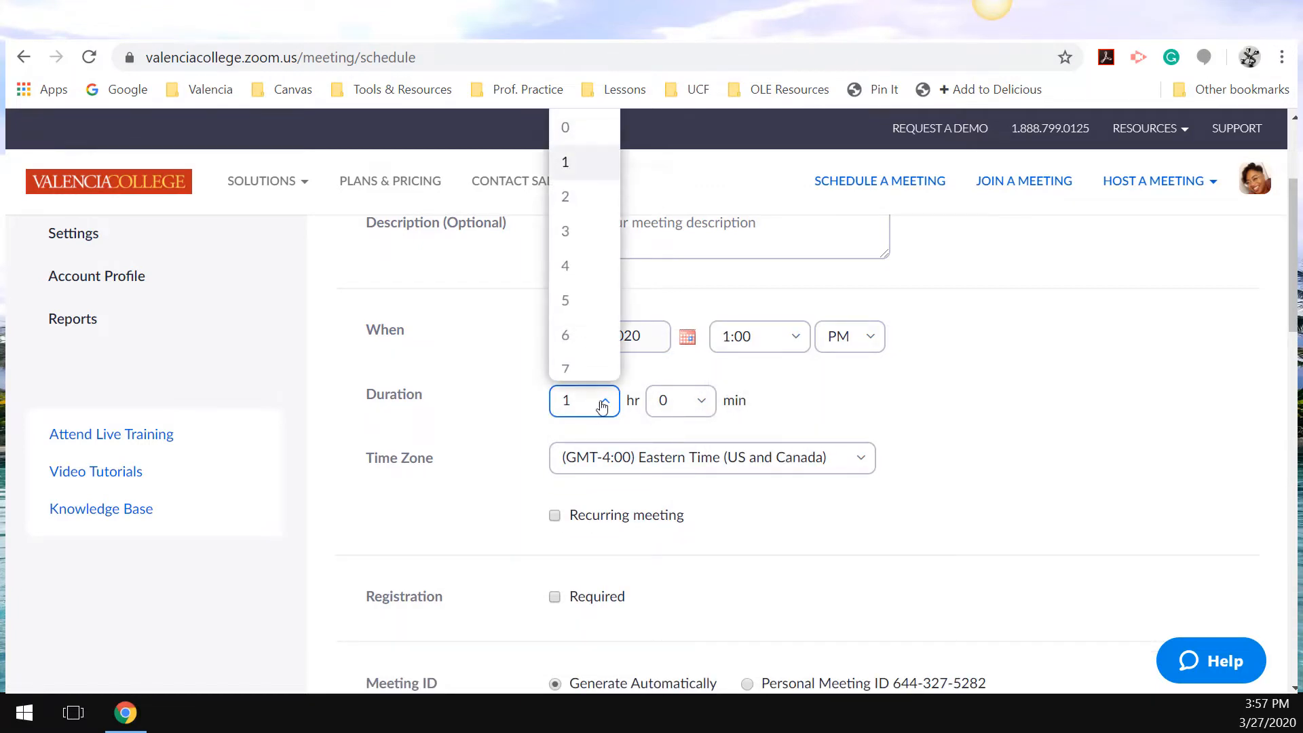
pyautogui.click(570, 232)
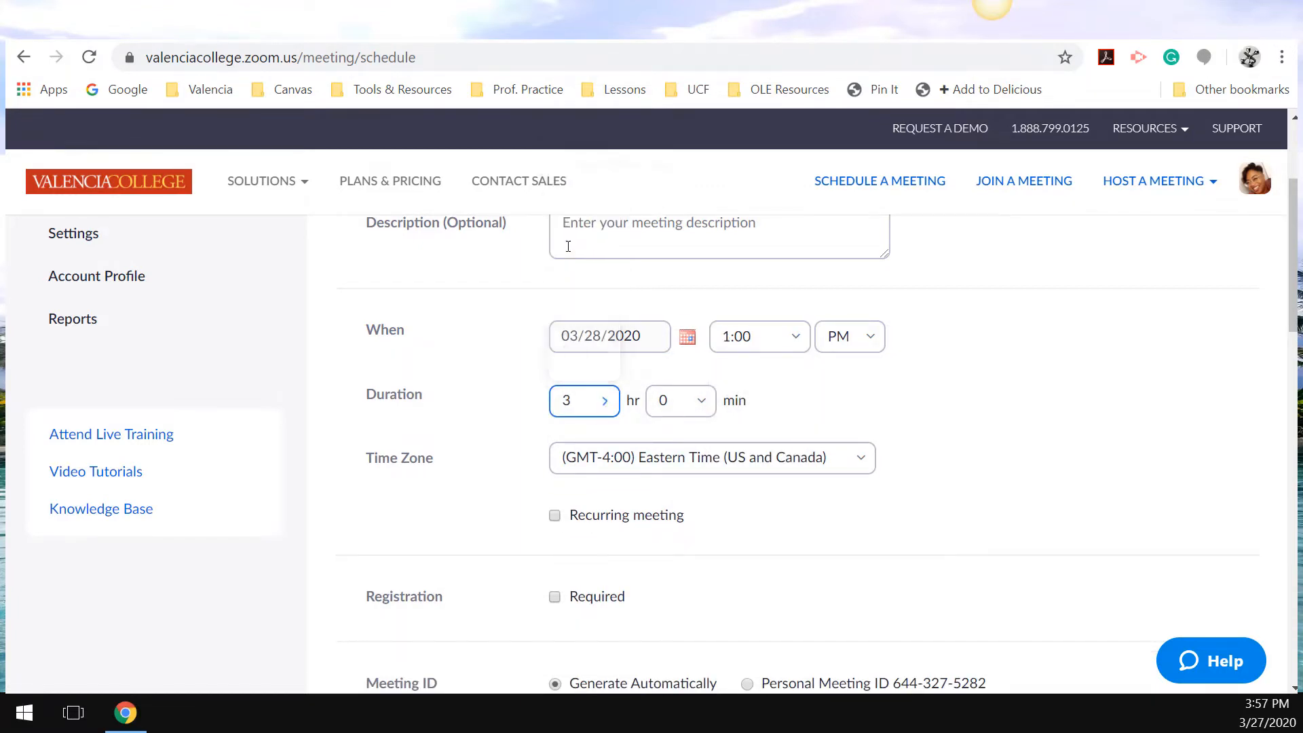
# Make the meeting recurring on a weekly basis and add Monday, Wednesday and Thursday to its occurrence days.
pyautogui.click(555, 517)
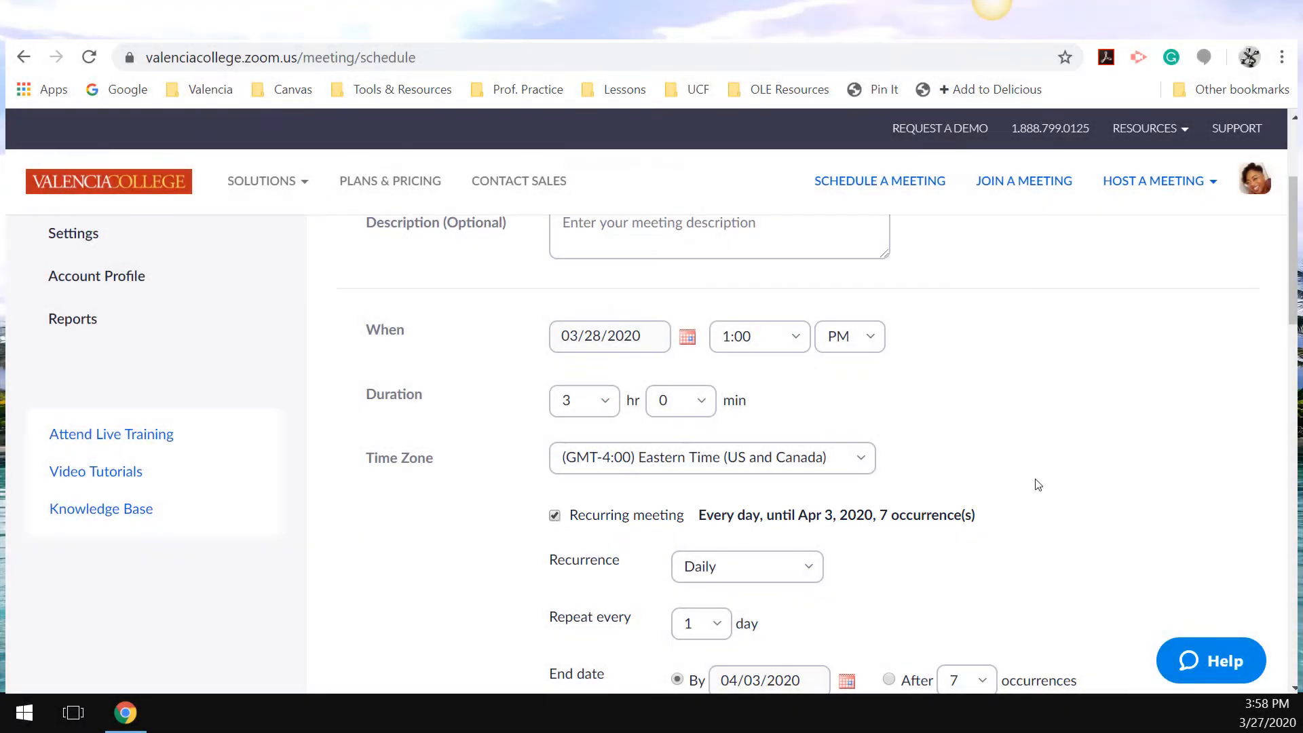
pyautogui.scroll(-3, 1038, 483)
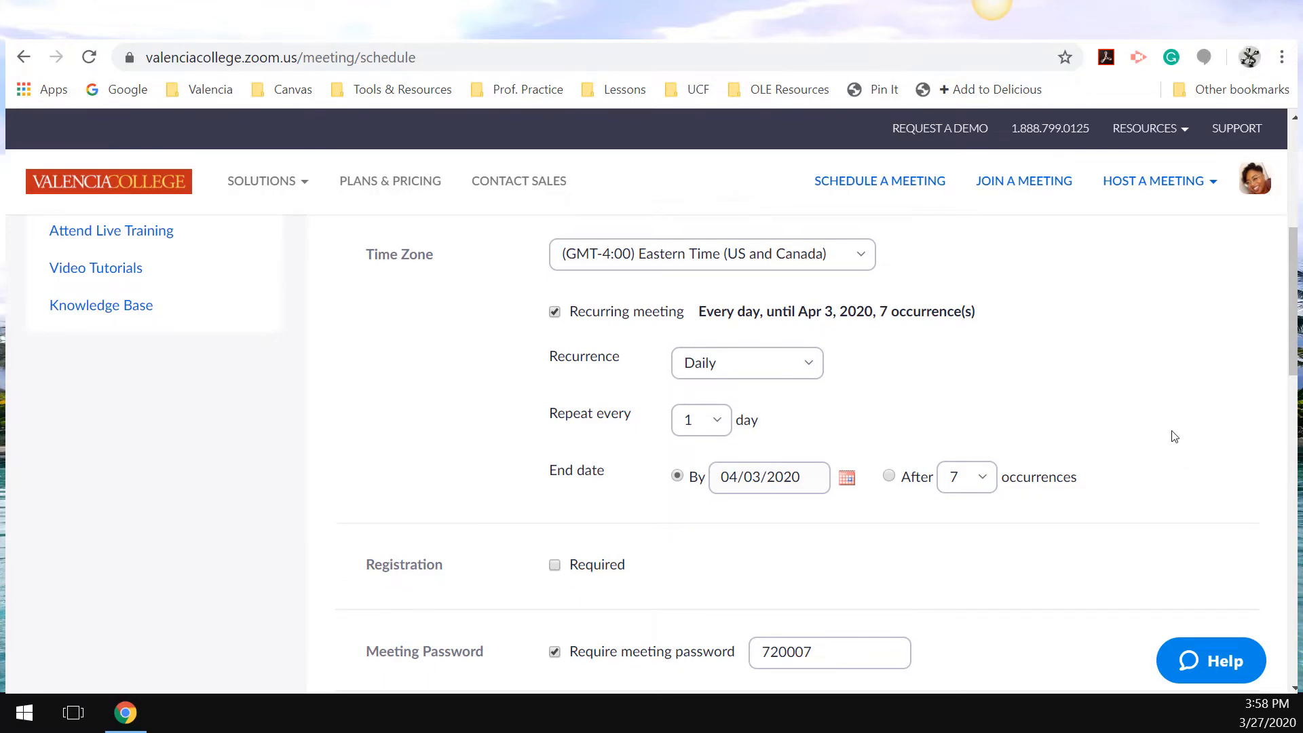
pyautogui.click(808, 372)
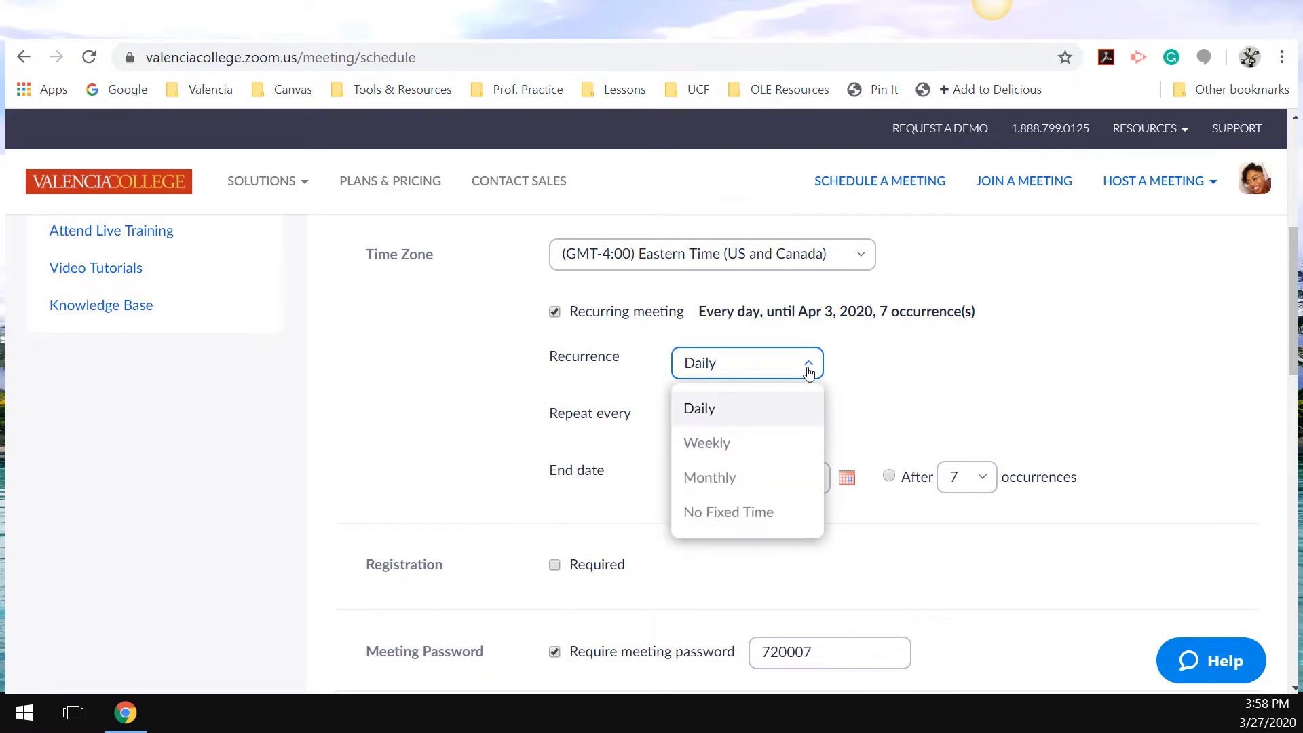
pyautogui.click(782, 444)
pyautogui.click(757, 475)
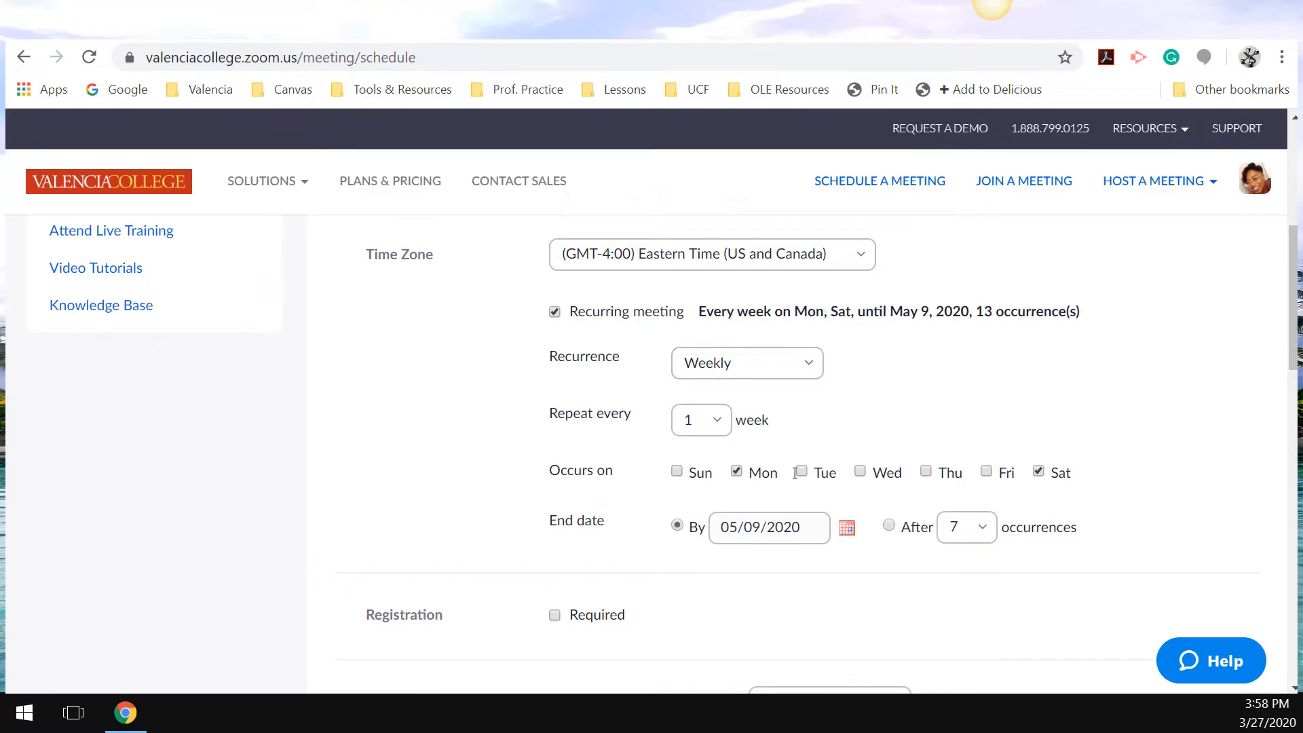
pyautogui.click(865, 475)
pyautogui.click(930, 476)
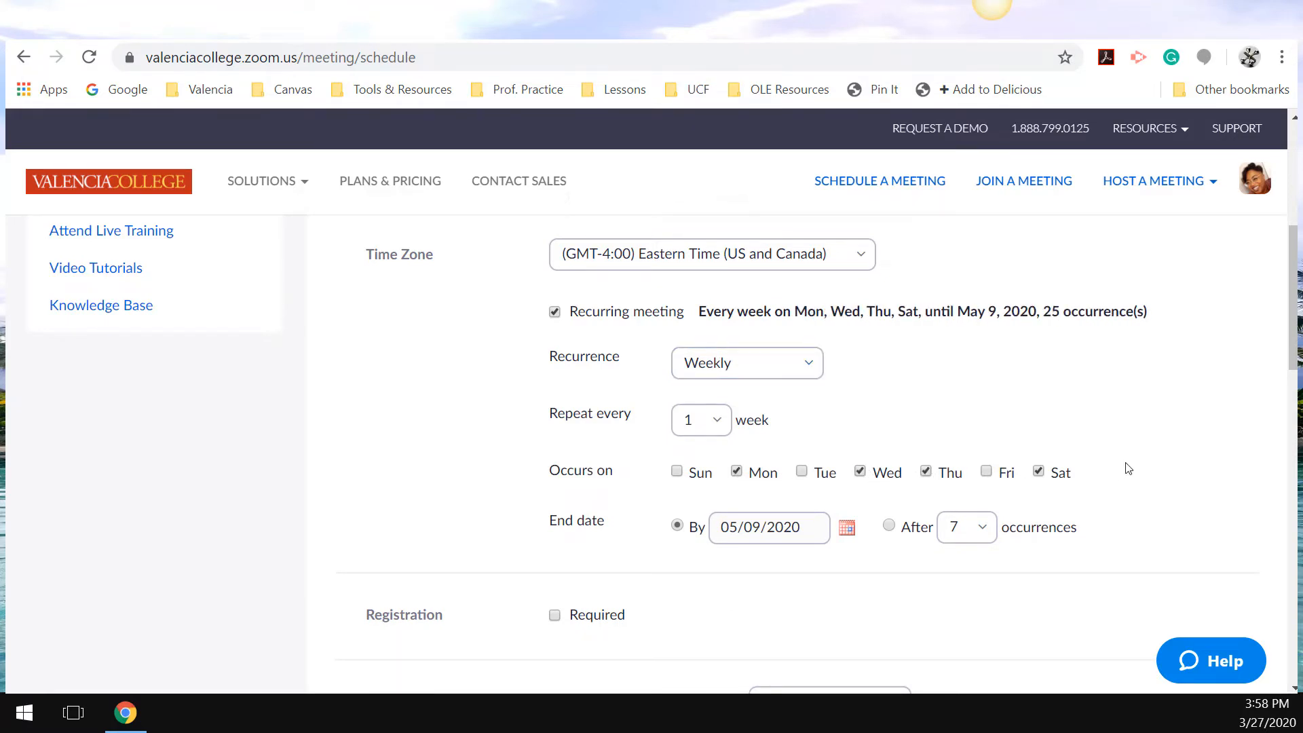
# Remove the password requirement from the meeting.
pyautogui.scroll(-2, 1124, 470)
pyautogui.scroll(-2, 1129, 468)
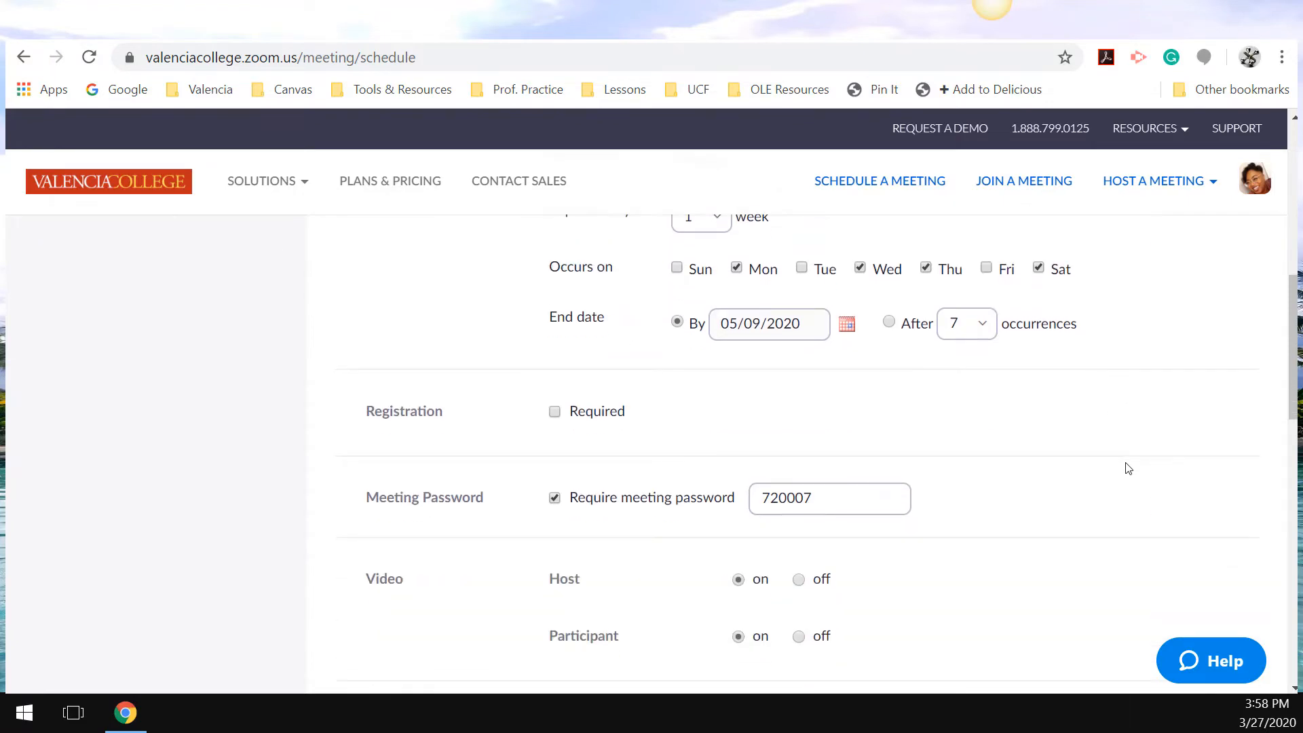
pyautogui.scroll(-2, 1128, 469)
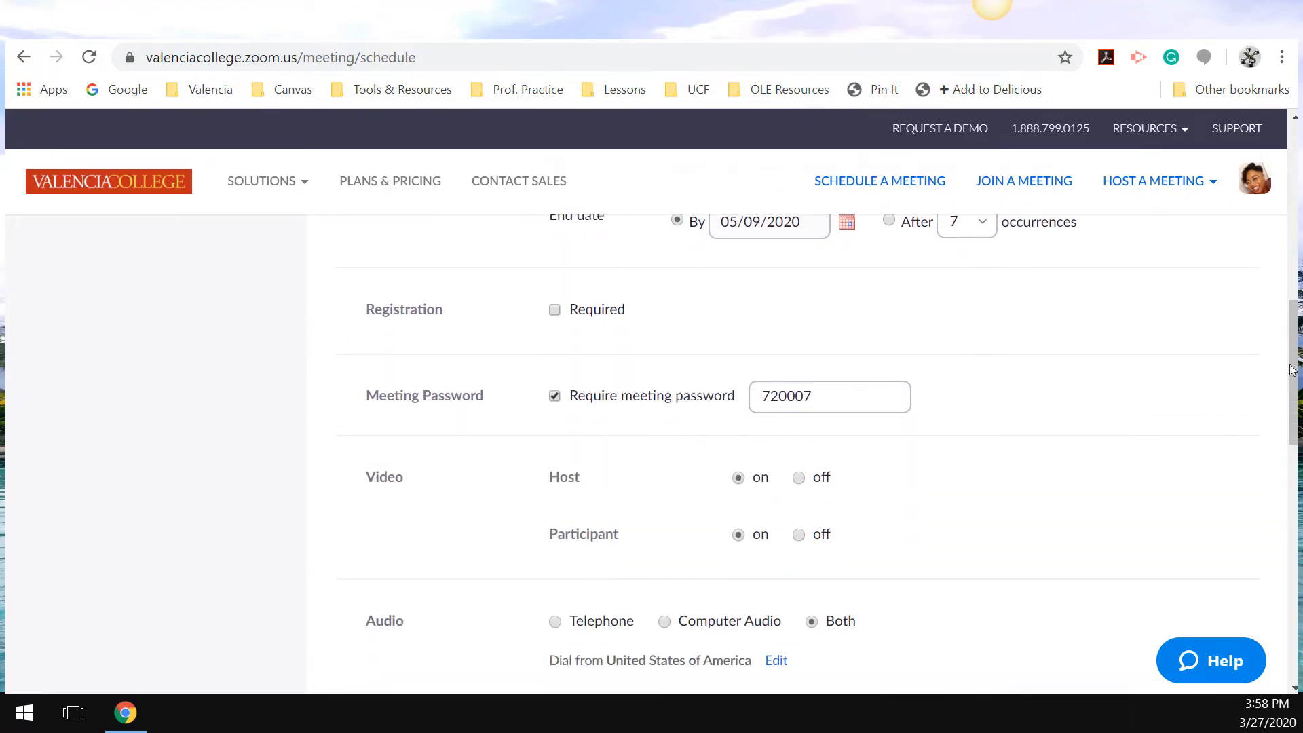
pyautogui.moveTo(1294, 370); pyautogui.dragTo(1294, 384)
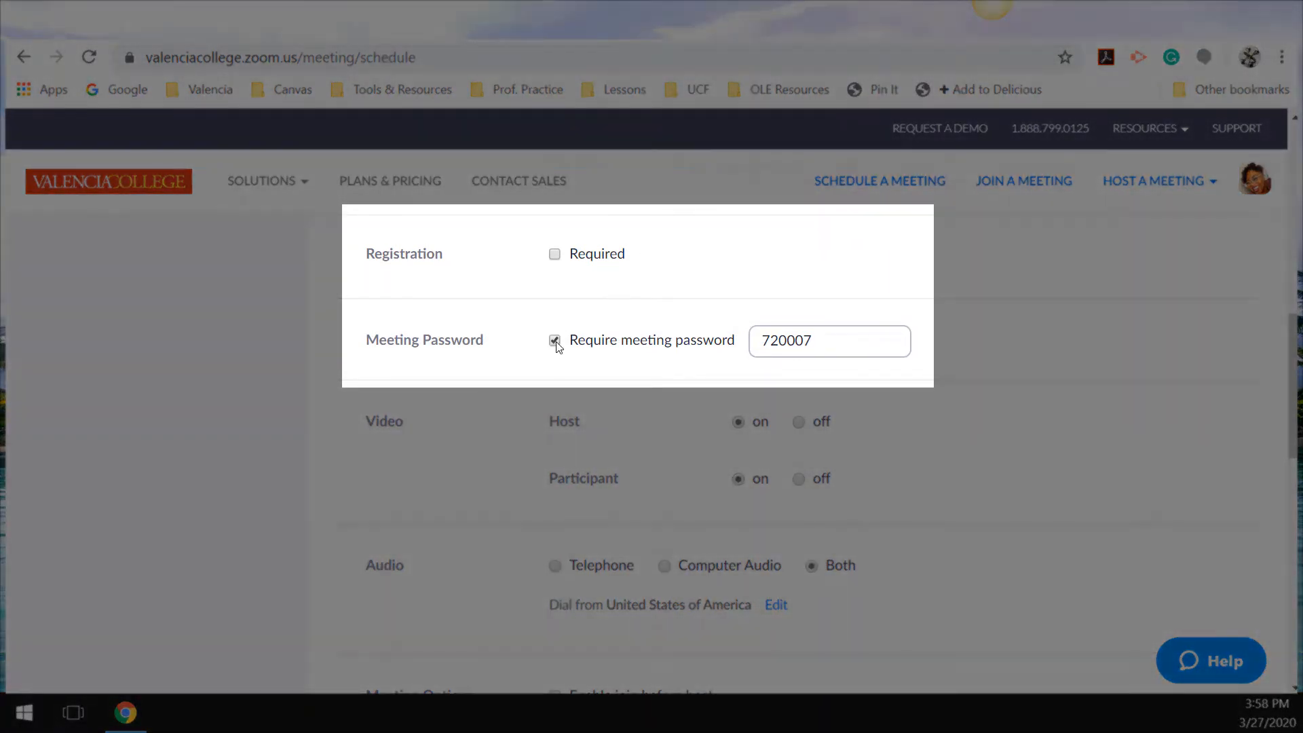
pyautogui.click(555, 342)
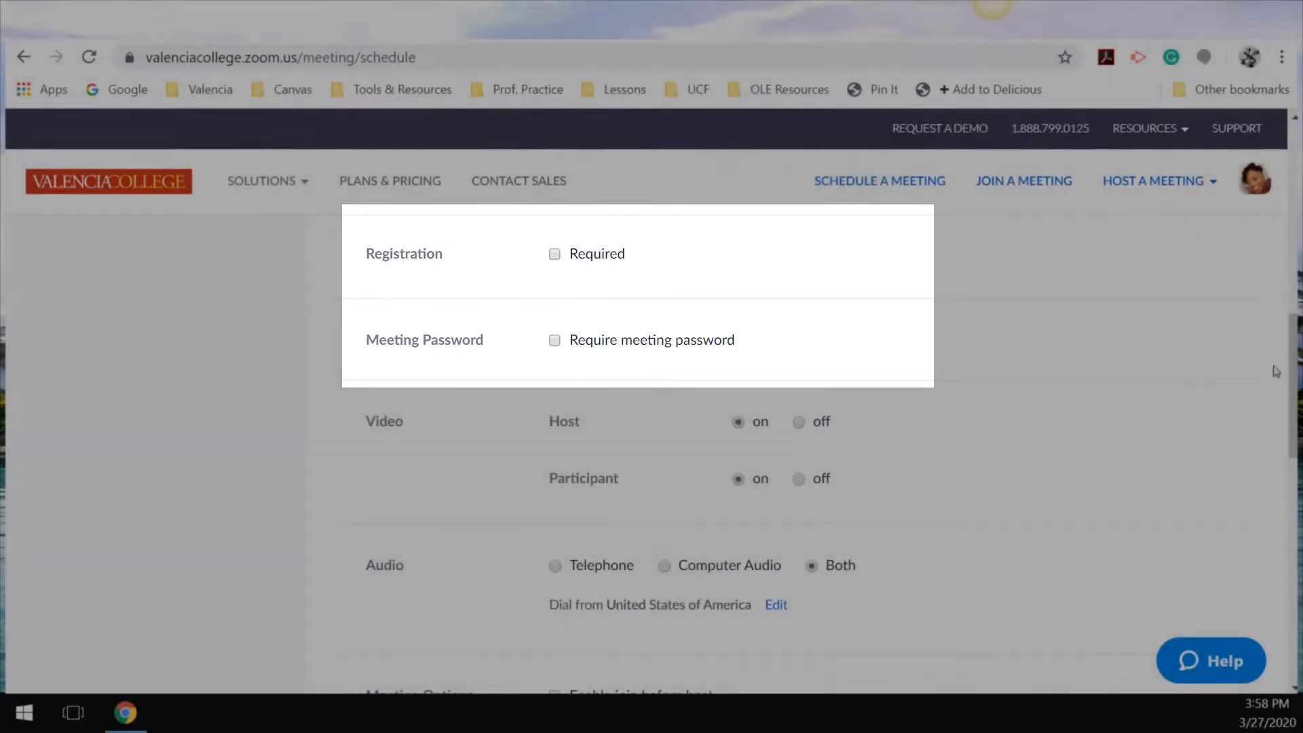
# Enable the waiting room in the meeting options.
pyautogui.scroll(1, 1294, 352)
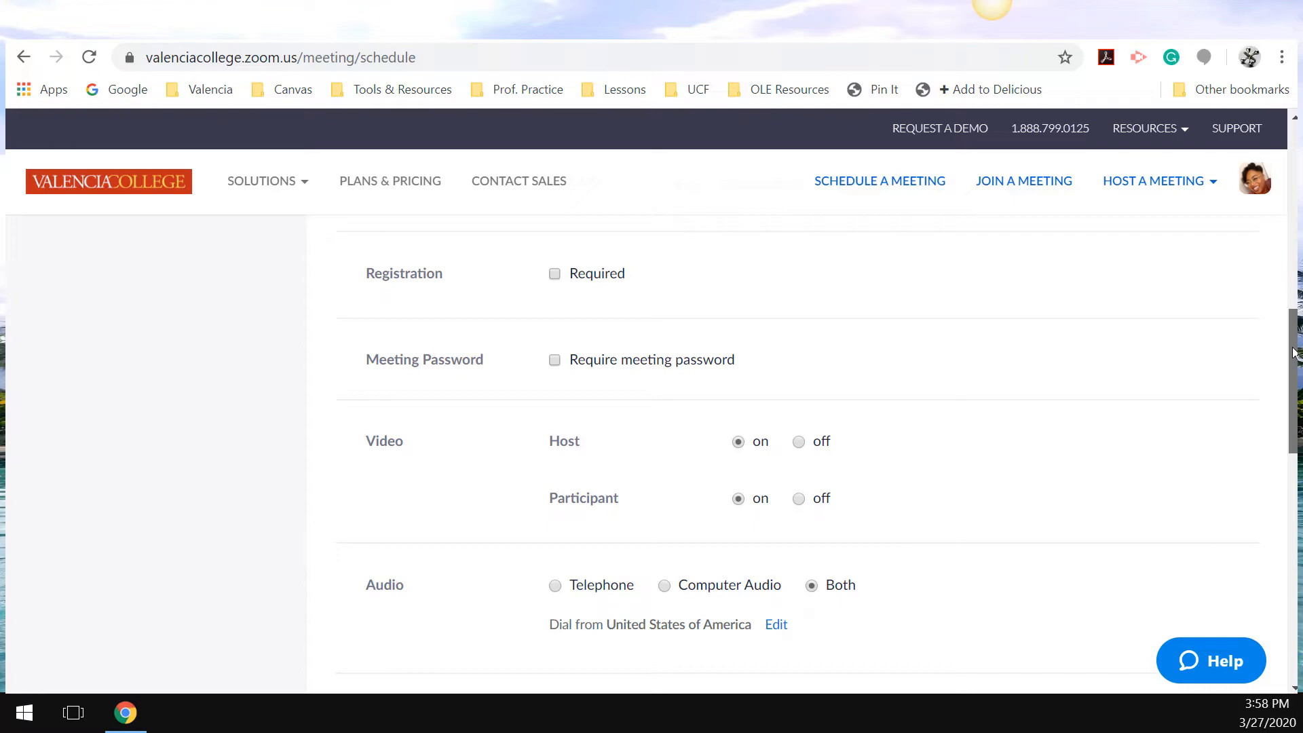
pyautogui.moveTo(1295, 352); pyautogui.dragTo(1296, 377)
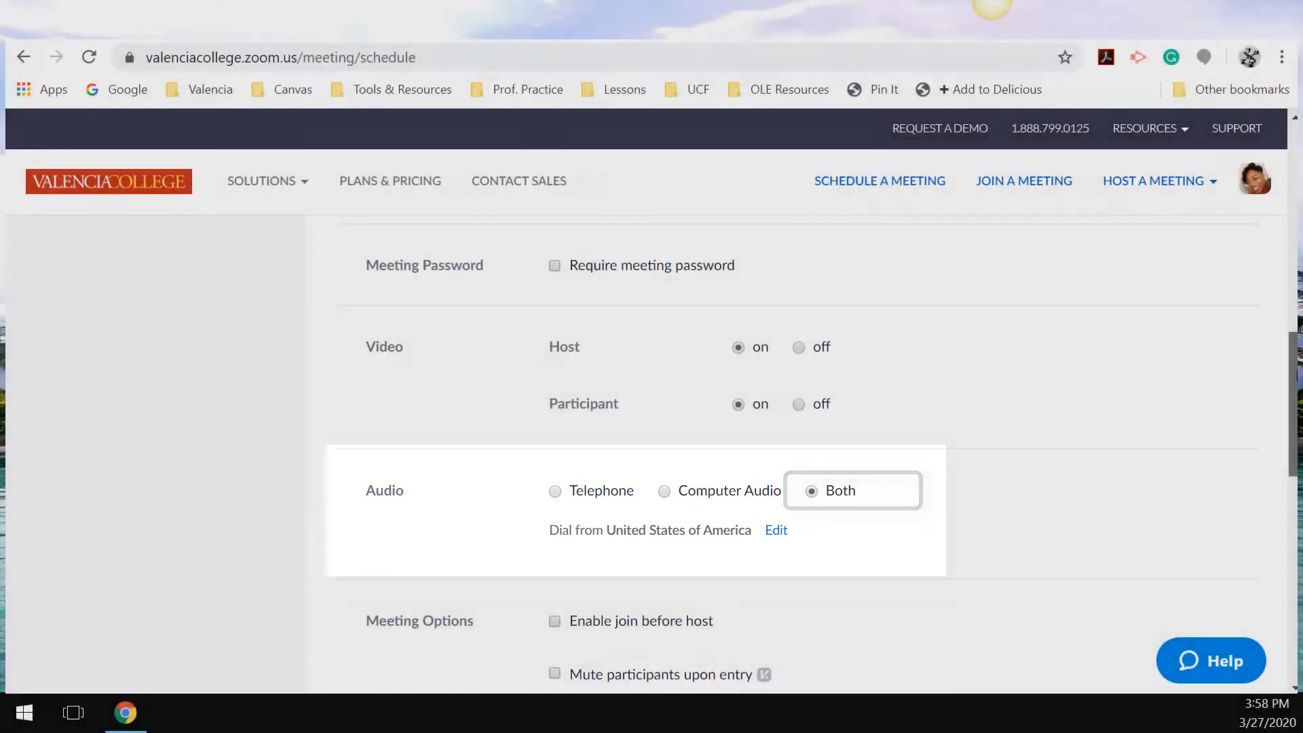
pyautogui.scroll(-3, 747, 442)
pyautogui.scroll(-3, 1223, 433)
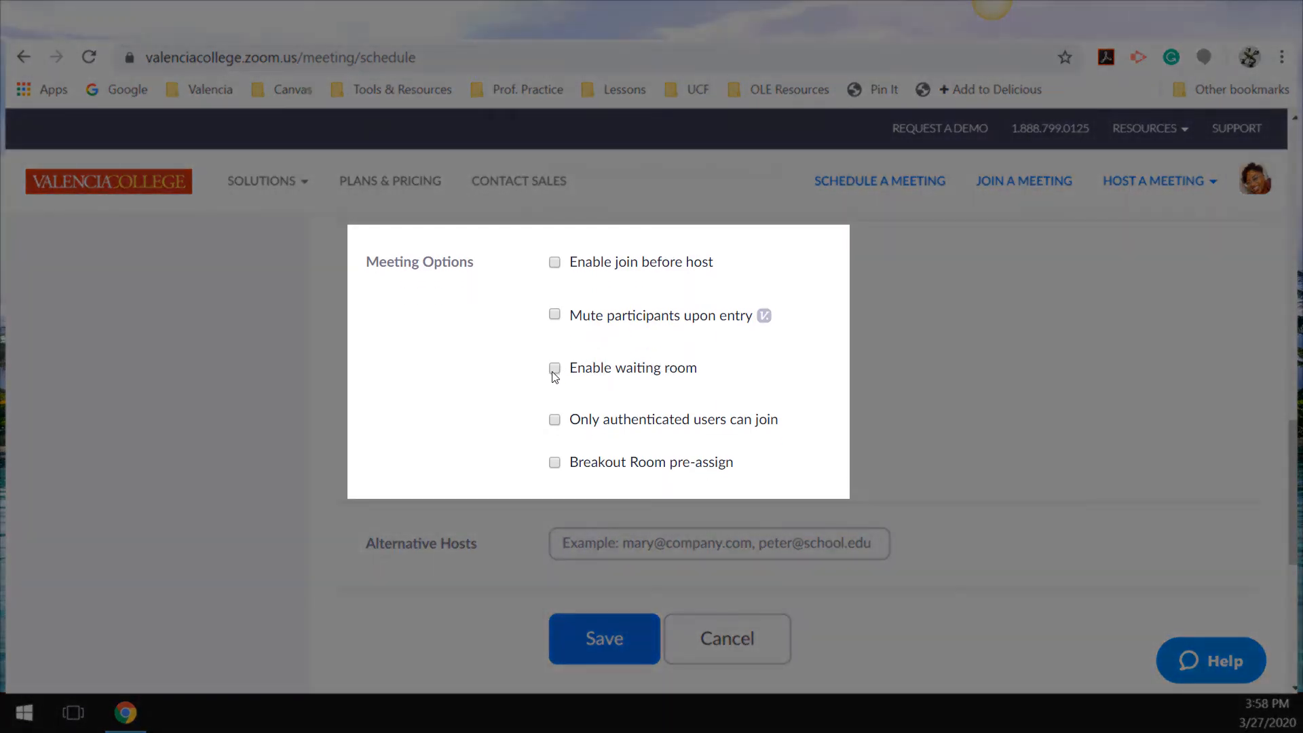
pyautogui.click(555, 369)
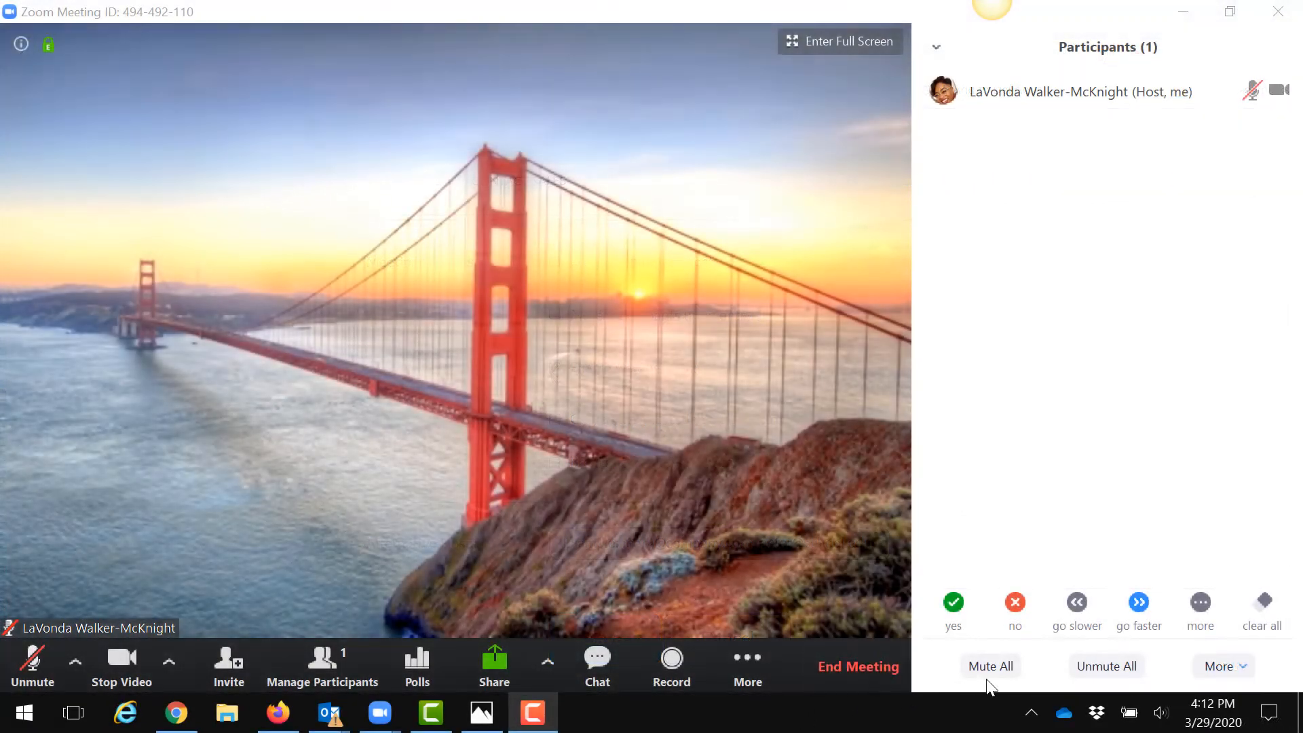
# In the running Zoom meeting, toggle the participant setting that puts attendees in the waiting room on entry.
pyautogui.click(1247, 668)
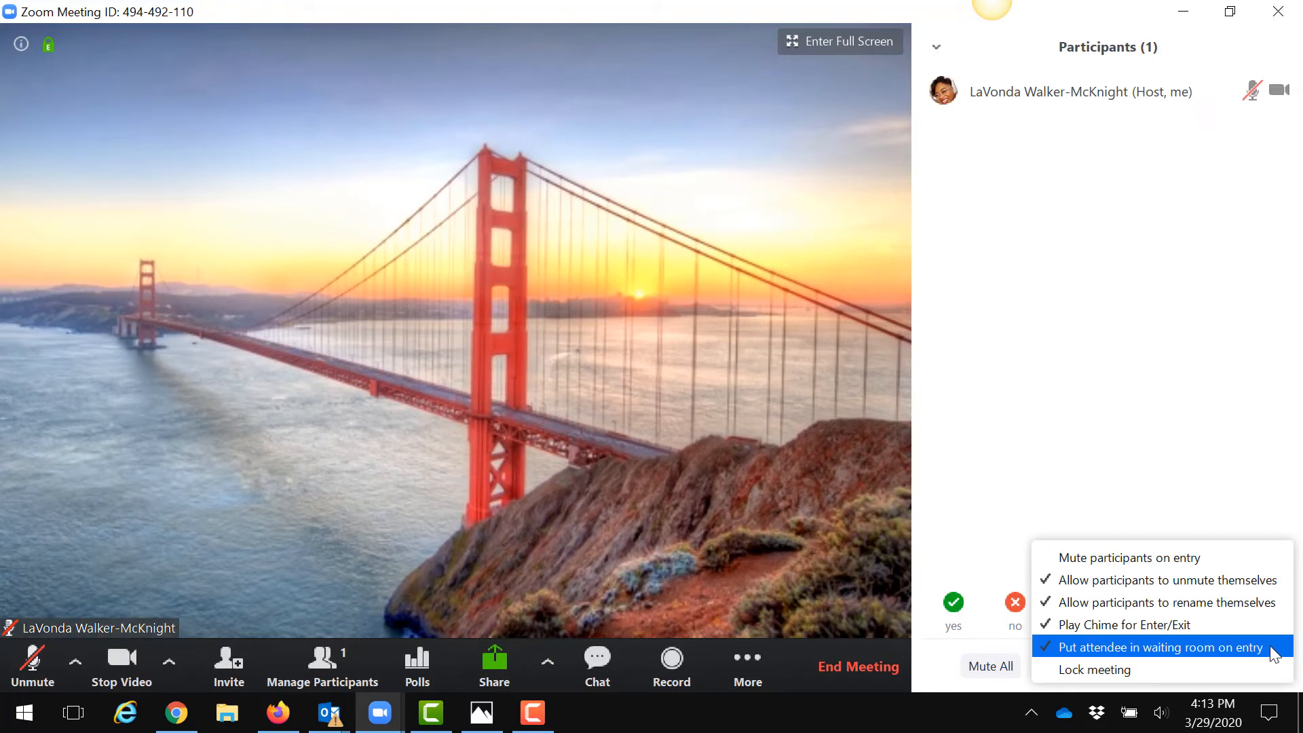
pyautogui.click(1269, 646)
pyautogui.click(1245, 663)
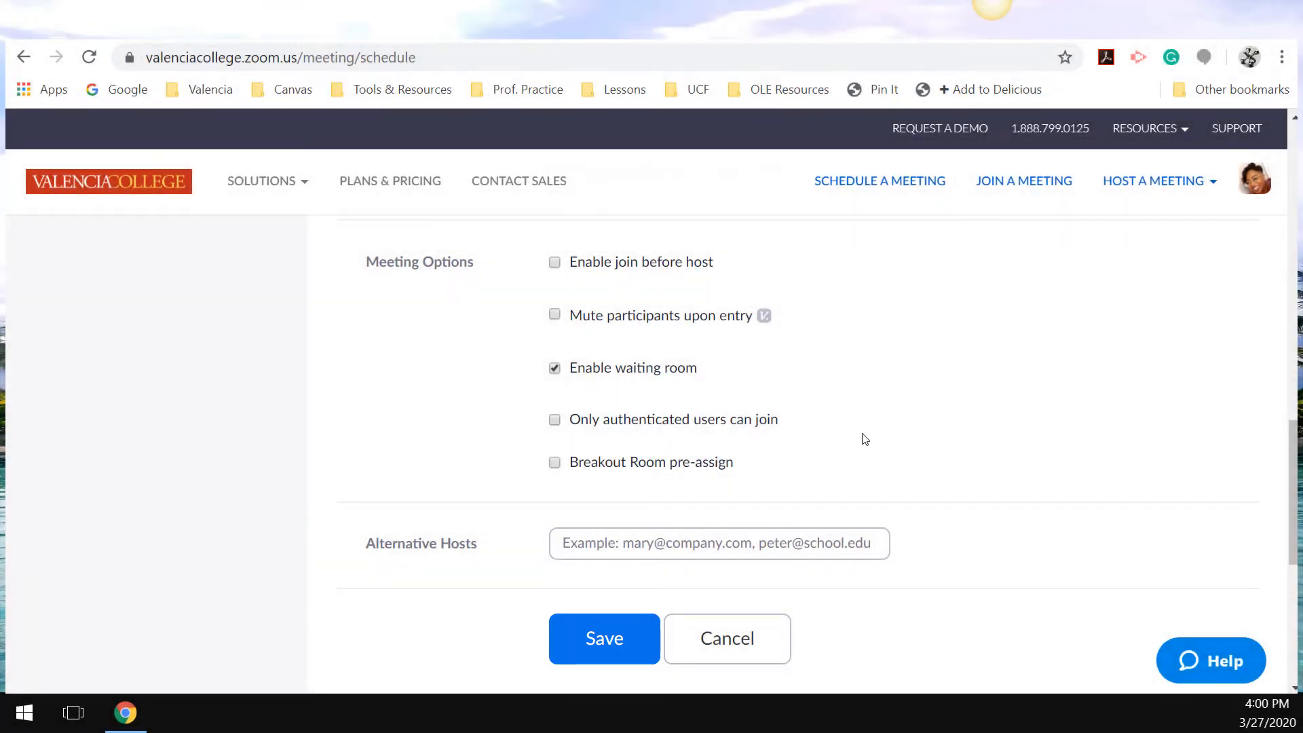
# Save the scheduled meeting in the browser and copy its join URL from the attendee invitation details.
pyautogui.scroll(-1, 593, 573)
pyautogui.click(593, 575)
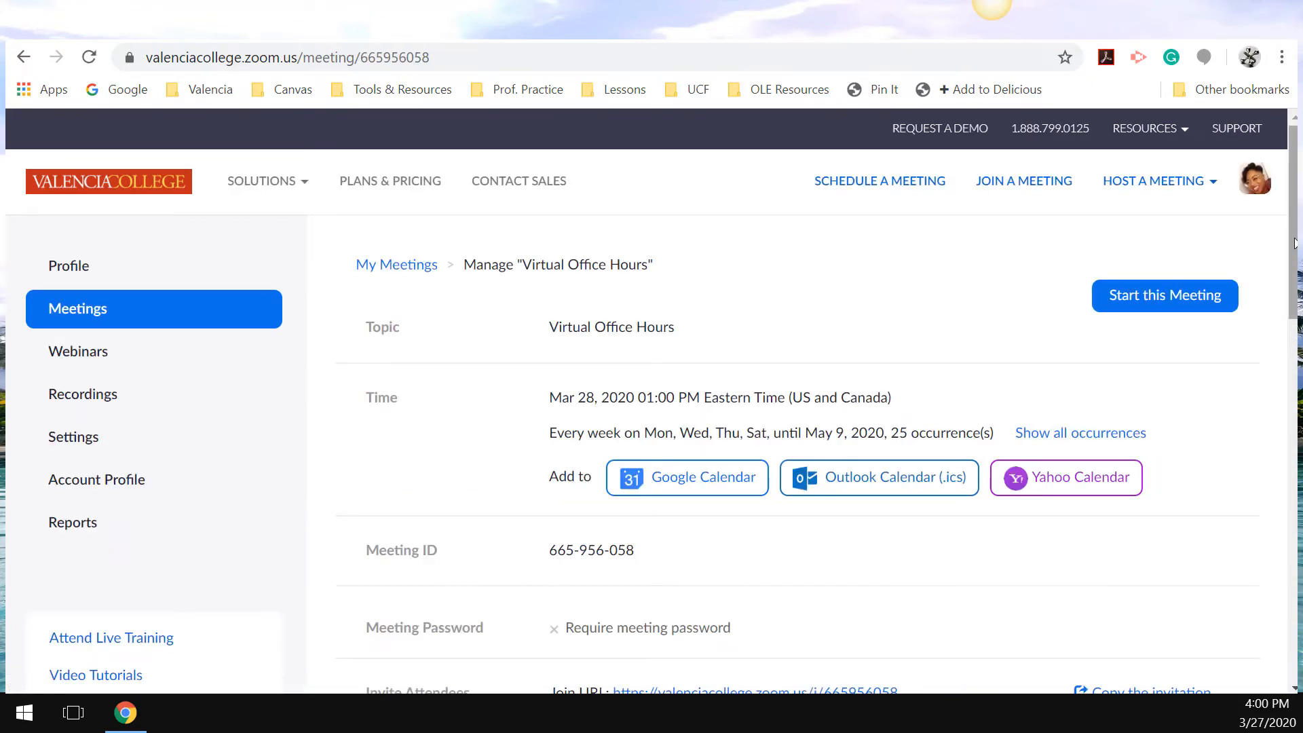
pyautogui.moveTo(1295, 240); pyautogui.dragTo(1295, 308)
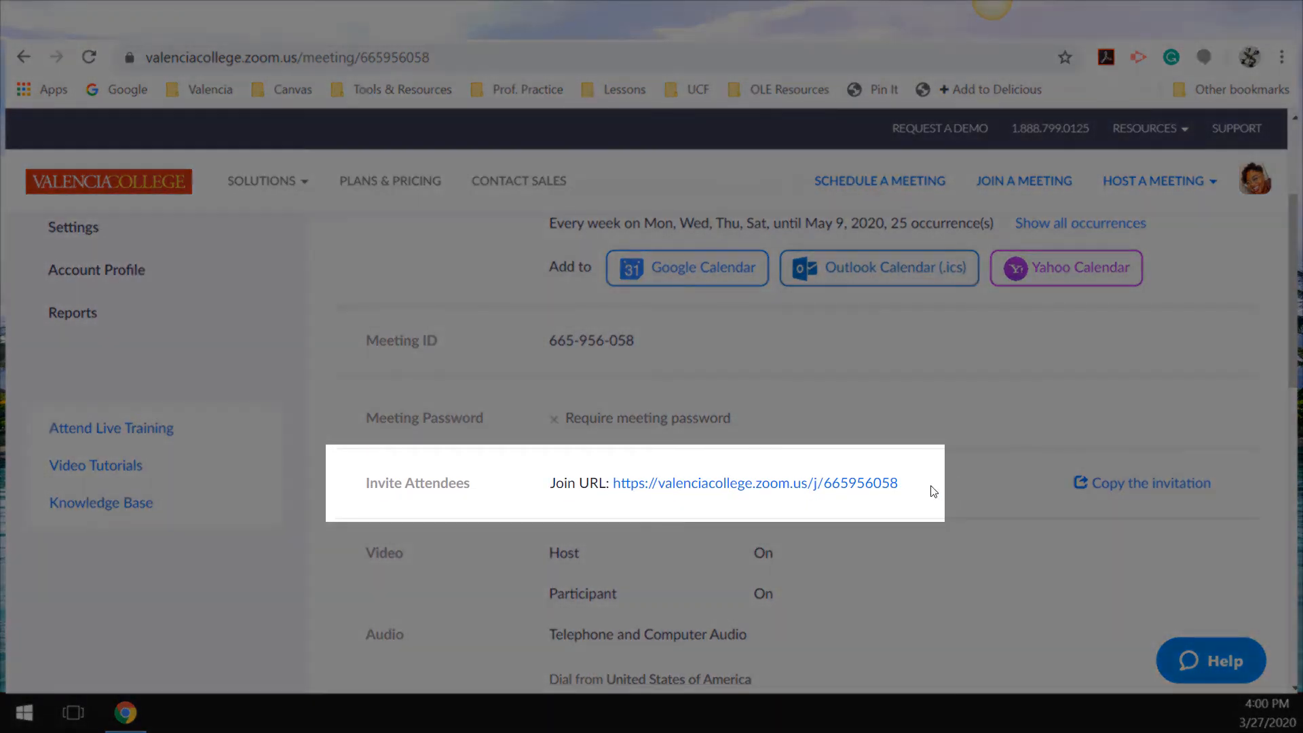
pyautogui.moveTo(931, 489); pyautogui.dragTo(613, 484)
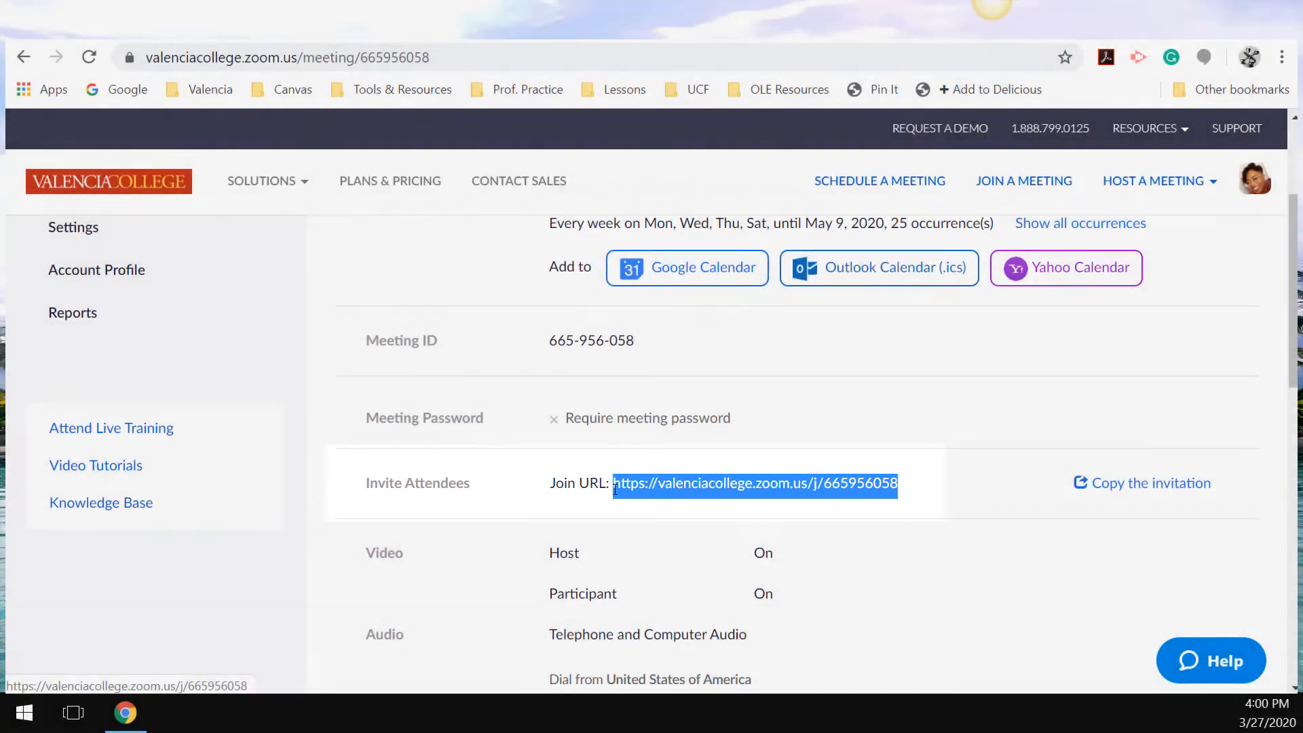
pyautogui.rightClick(639, 486)
pyautogui.click(717, 377)
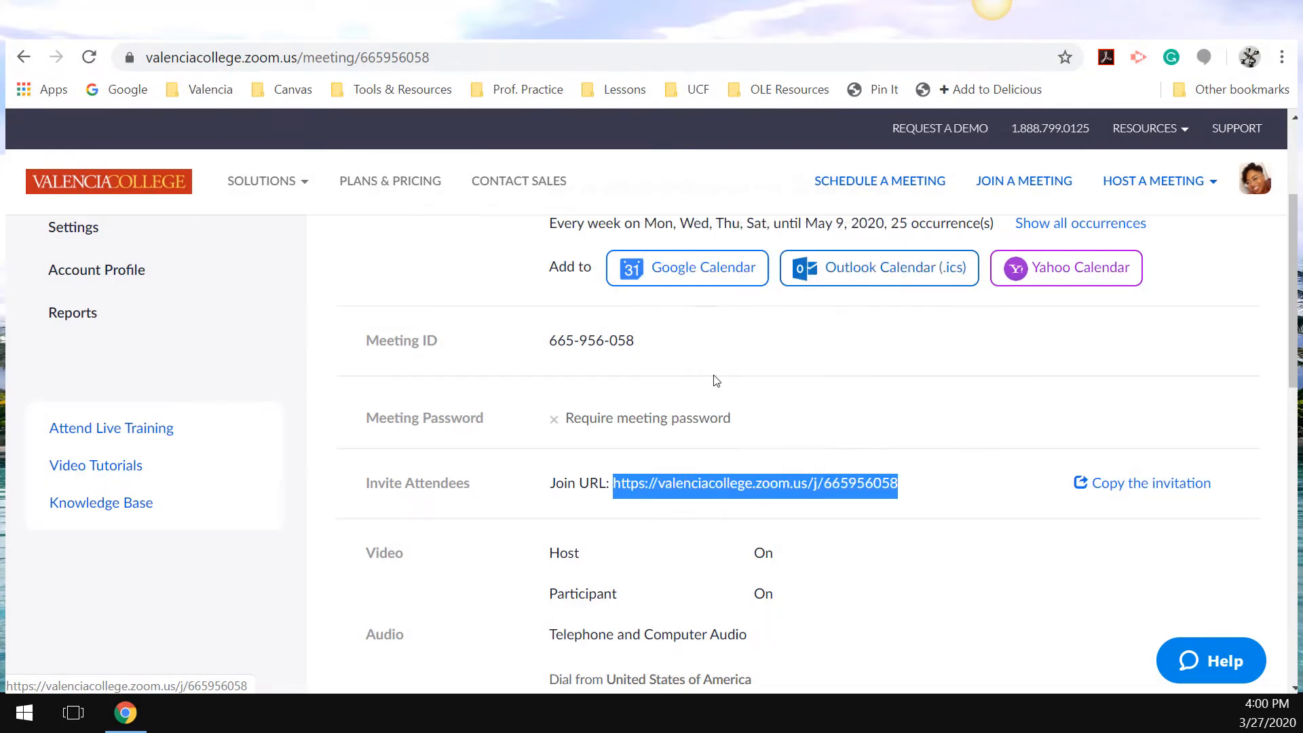
pyautogui.click(985, 489)
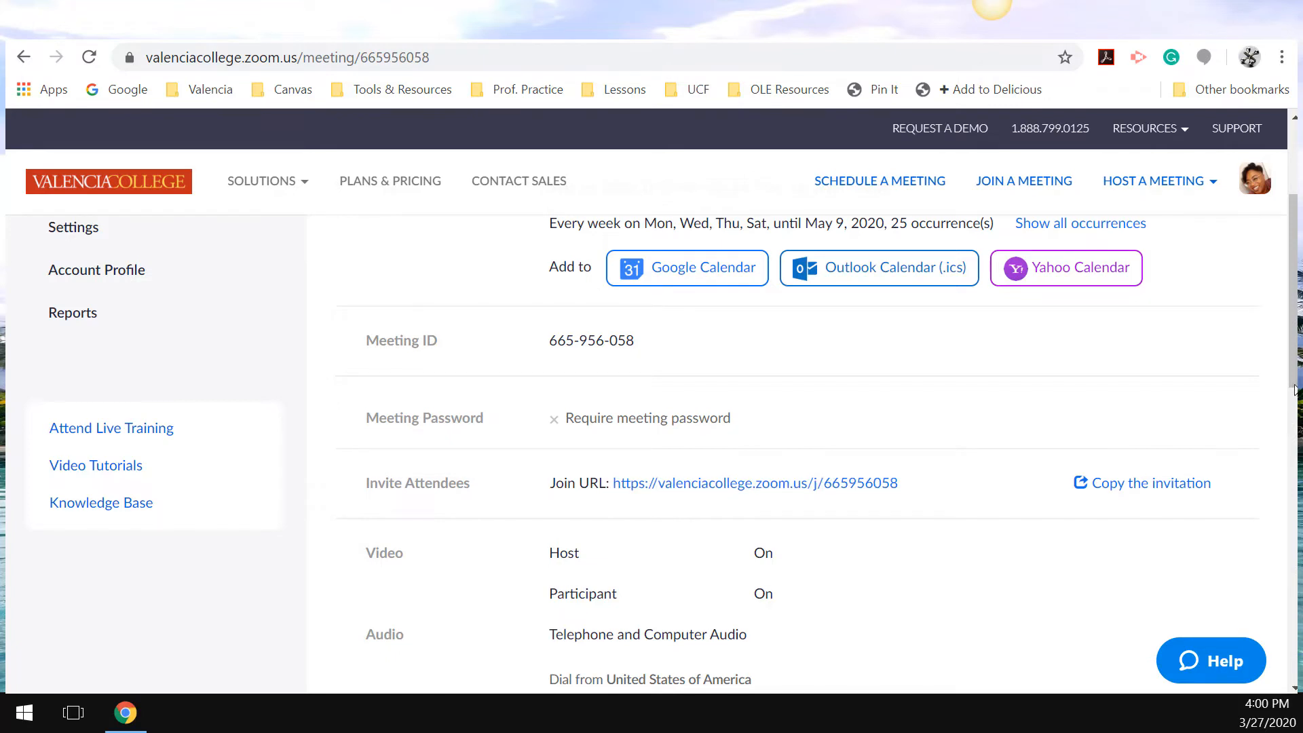
pyautogui.moveTo(1294, 373); pyautogui.dragTo(1273, 298)
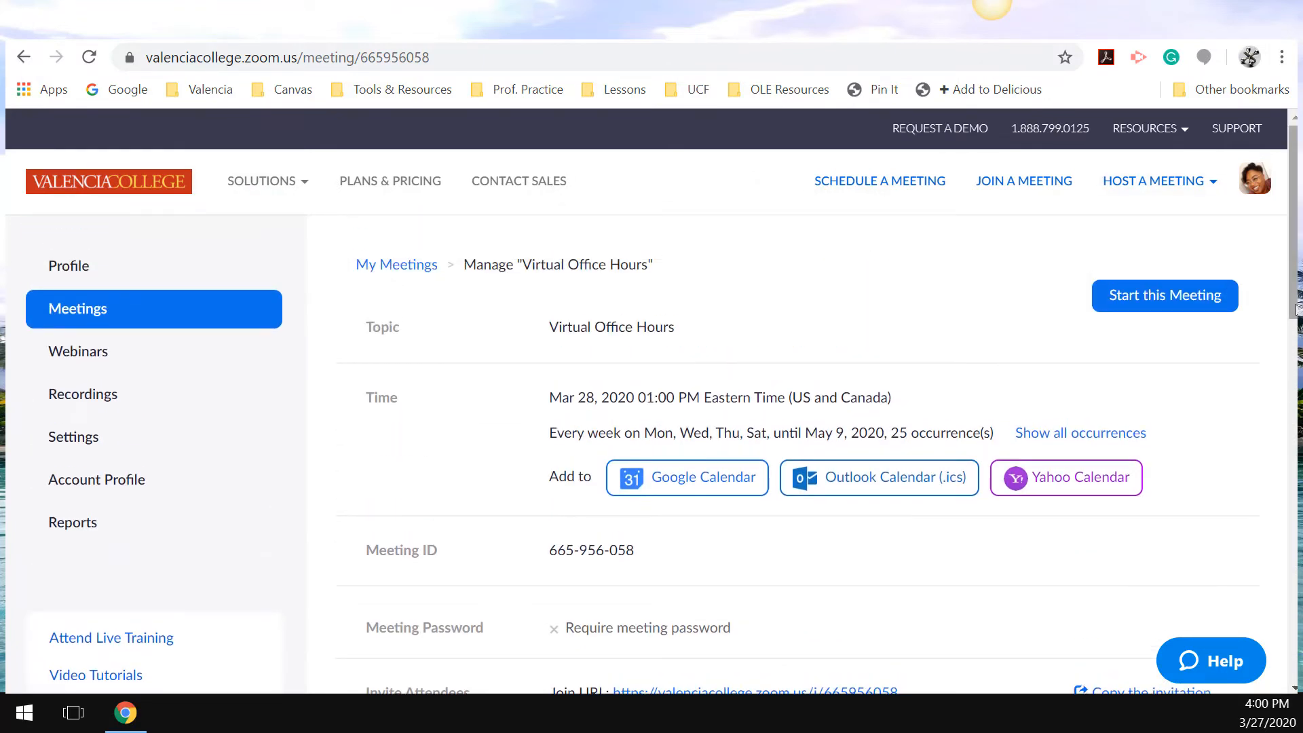
pyautogui.moveTo(1294, 302); pyautogui.dragTo(1295, 502)
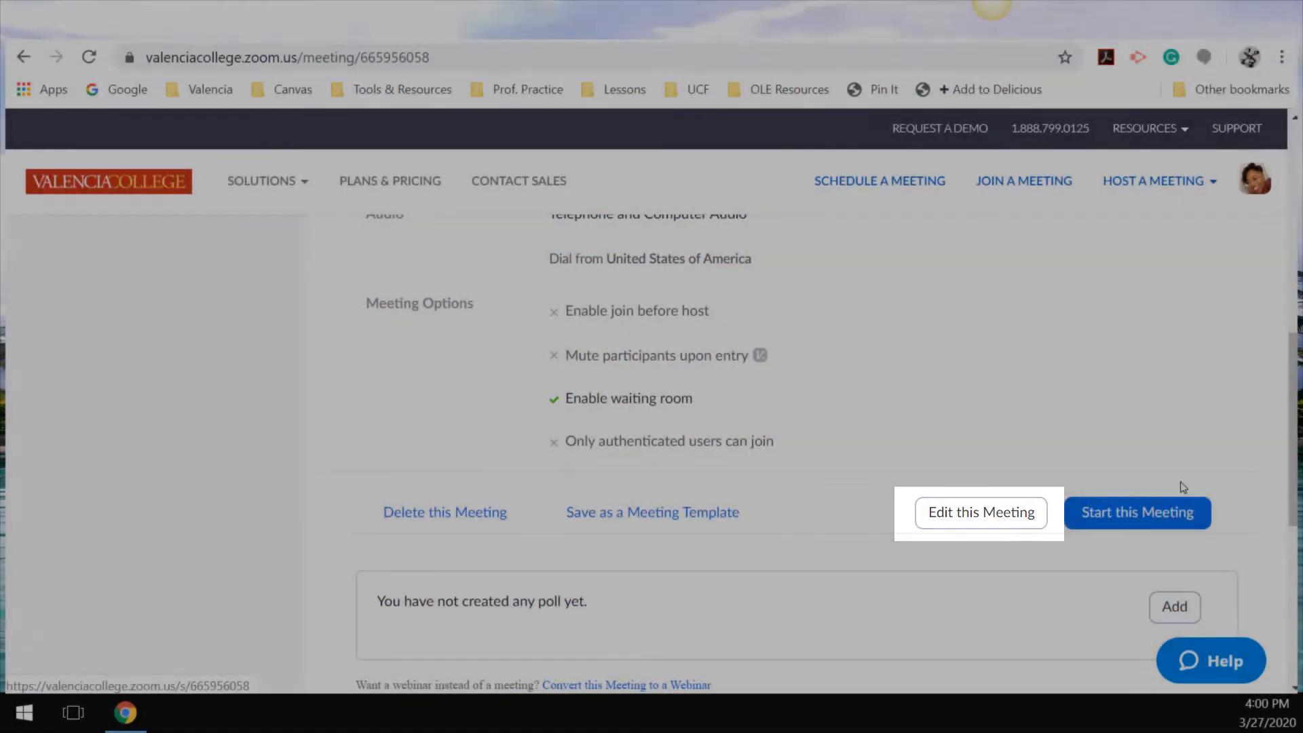
pyautogui.scroll(10, 1271, 241)
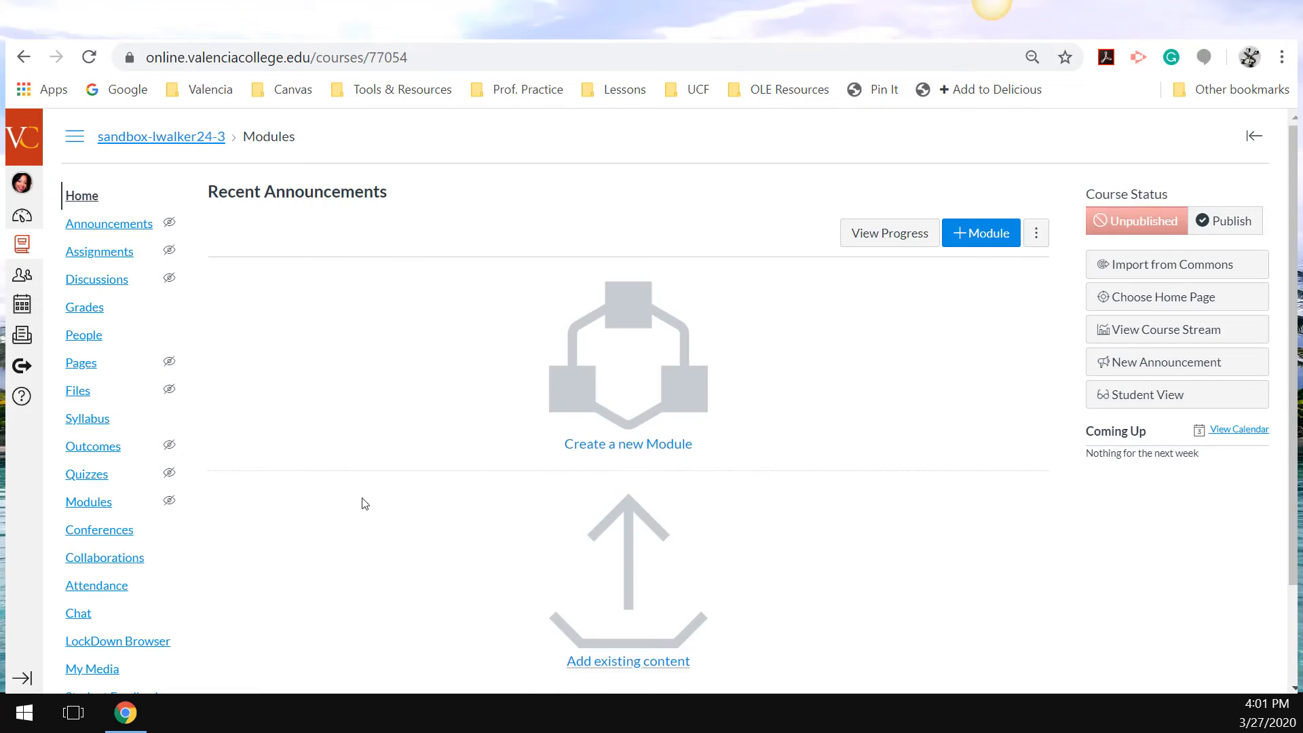
# Open the external apps settings of the sandbox course in Canvas.
pyautogui.scroll(-2, 311, 353)
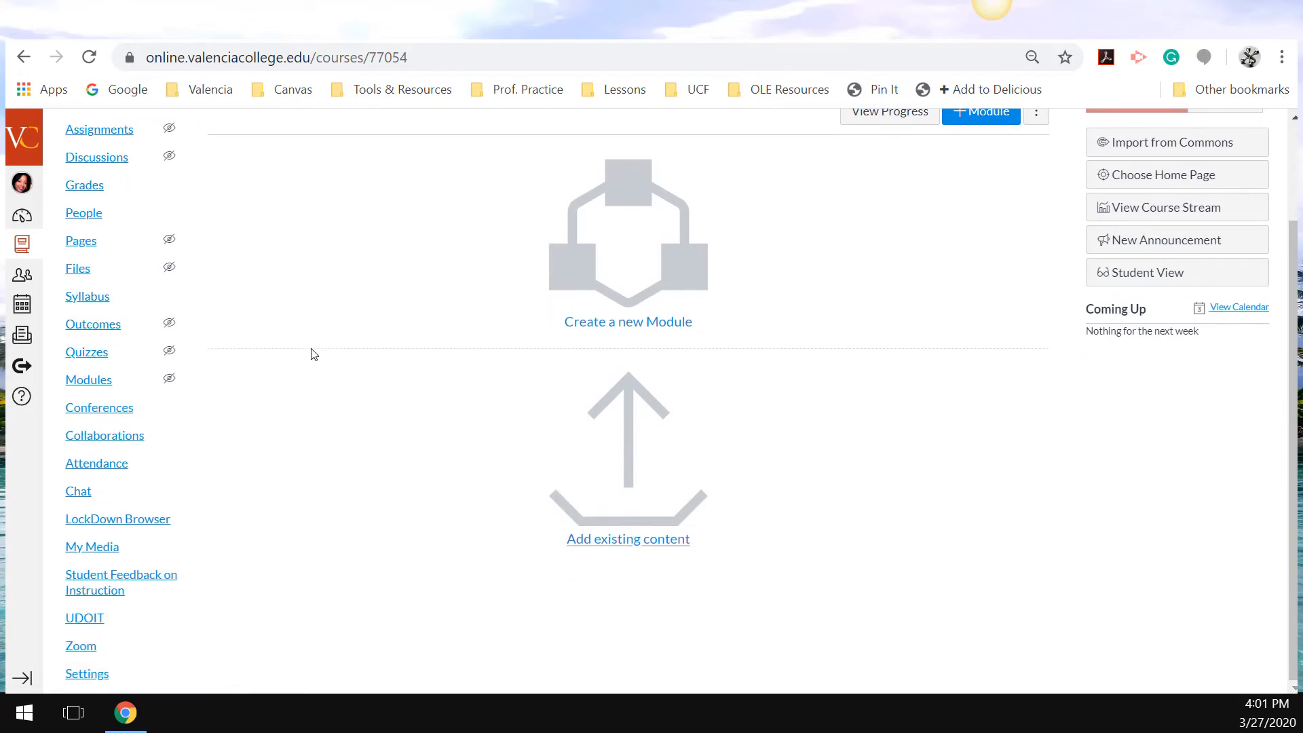
pyautogui.scroll(2, 313, 354)
pyautogui.scroll(1, 313, 353)
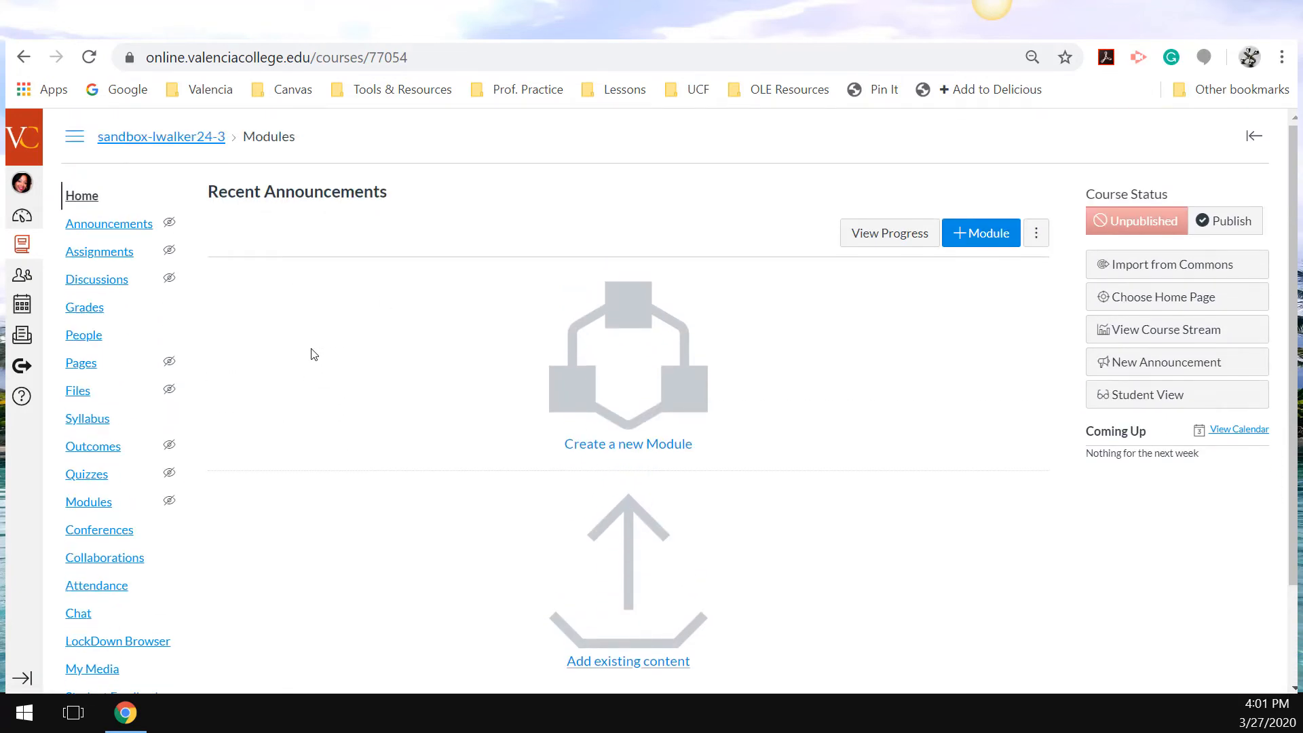
pyautogui.scroll(-2, 313, 354)
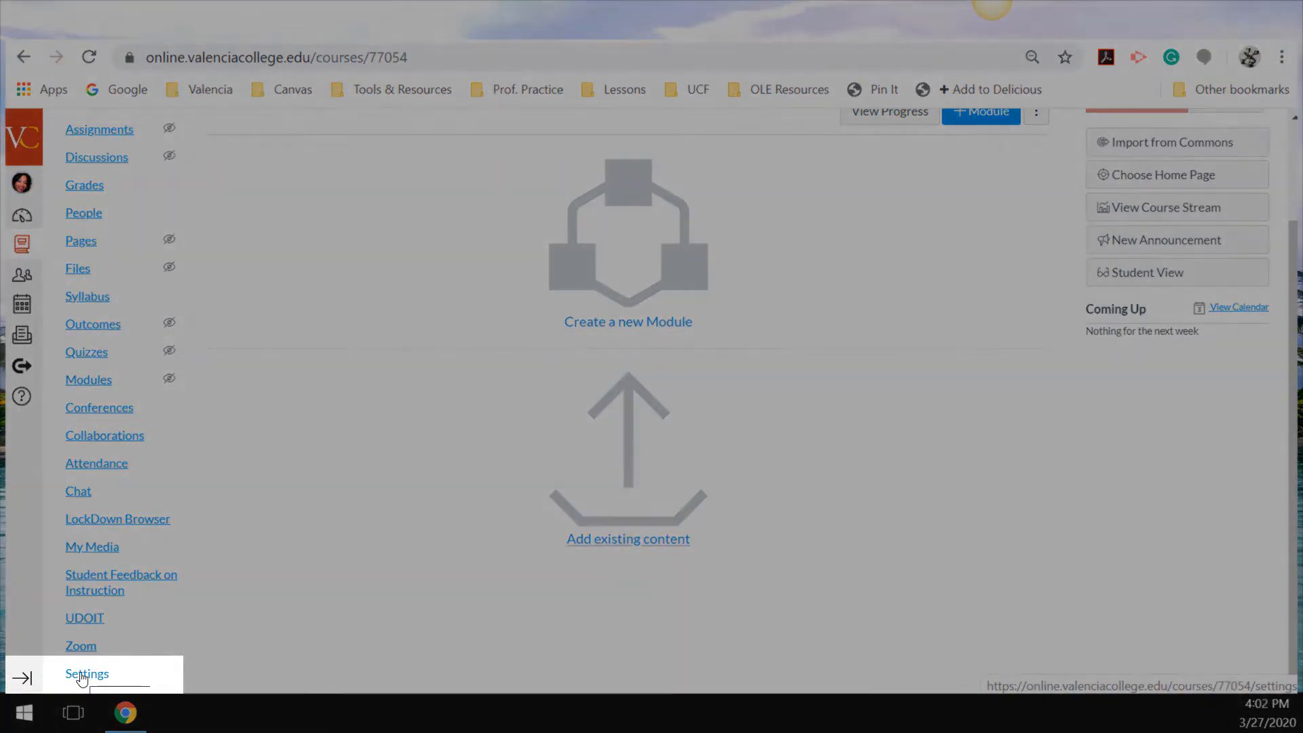
pyautogui.click(81, 676)
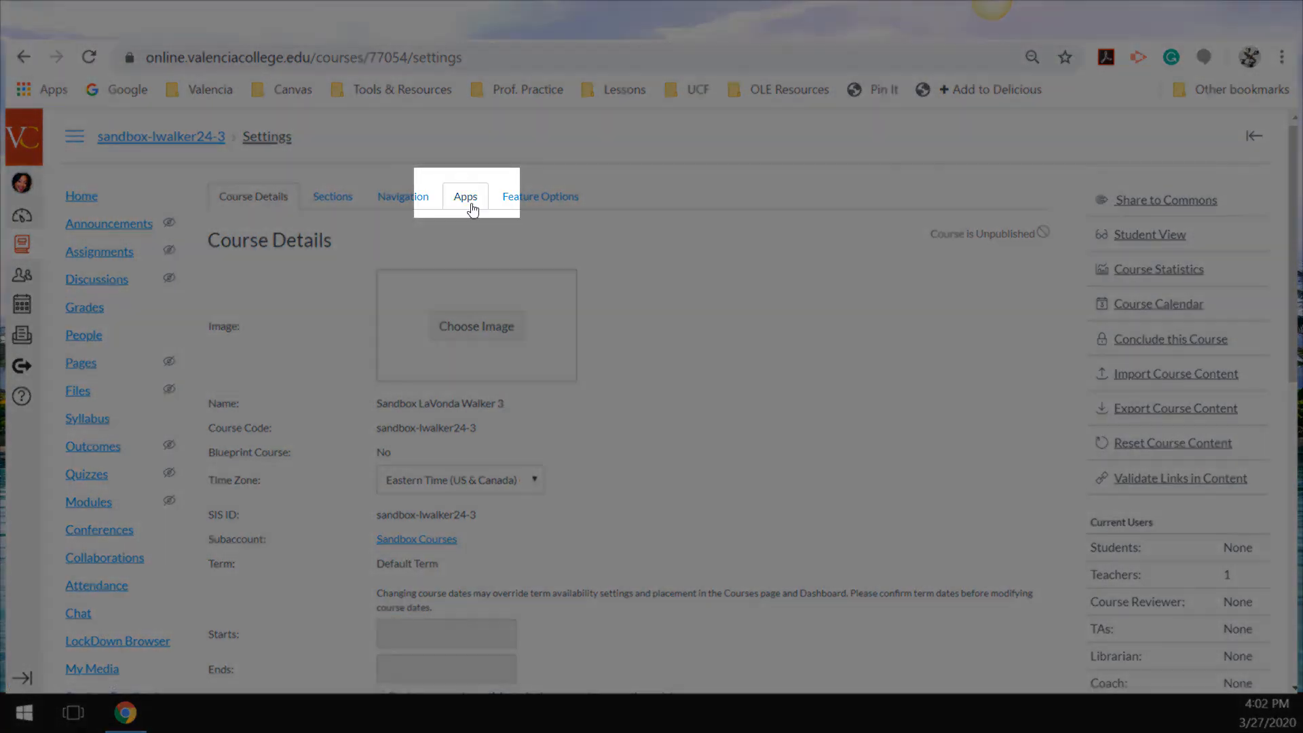
pyautogui.click(472, 205)
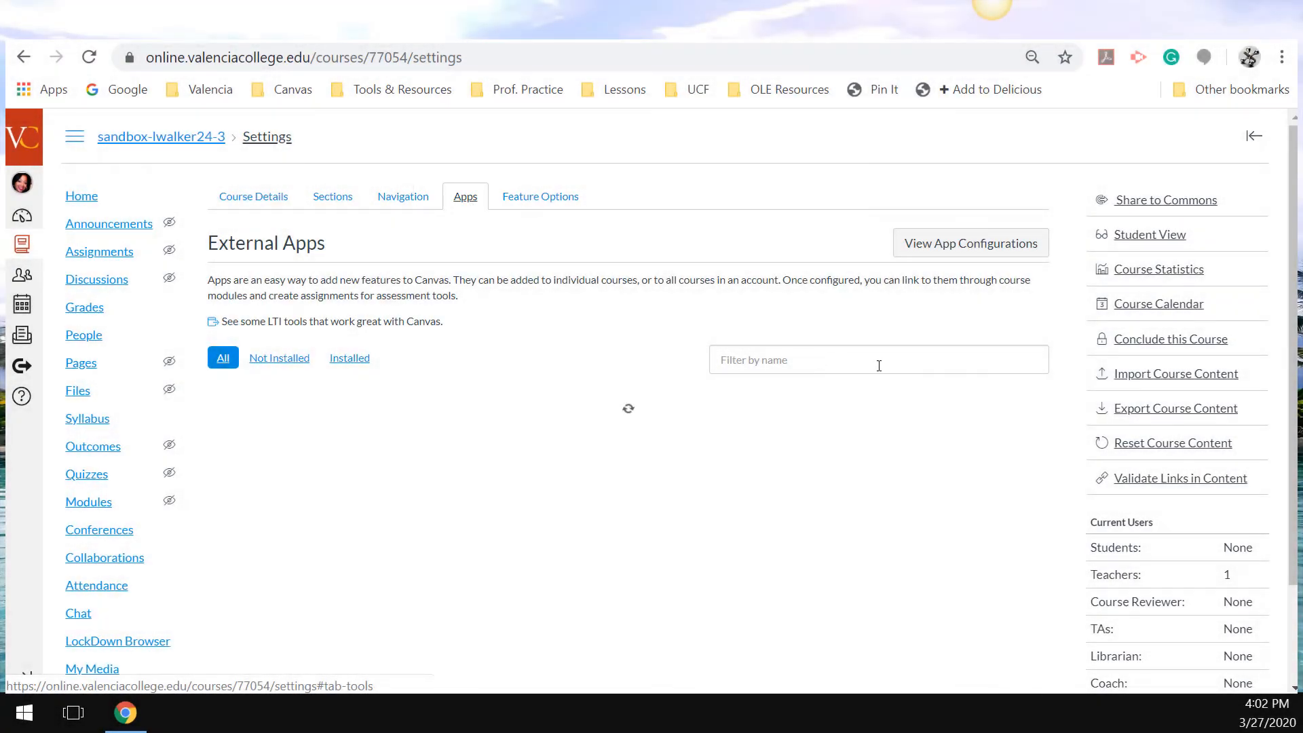
# Filter the course's external apps by the name "redirect" to locate the Redirect Tool.
pyautogui.click(879, 366)
pyautogui.write('redir')
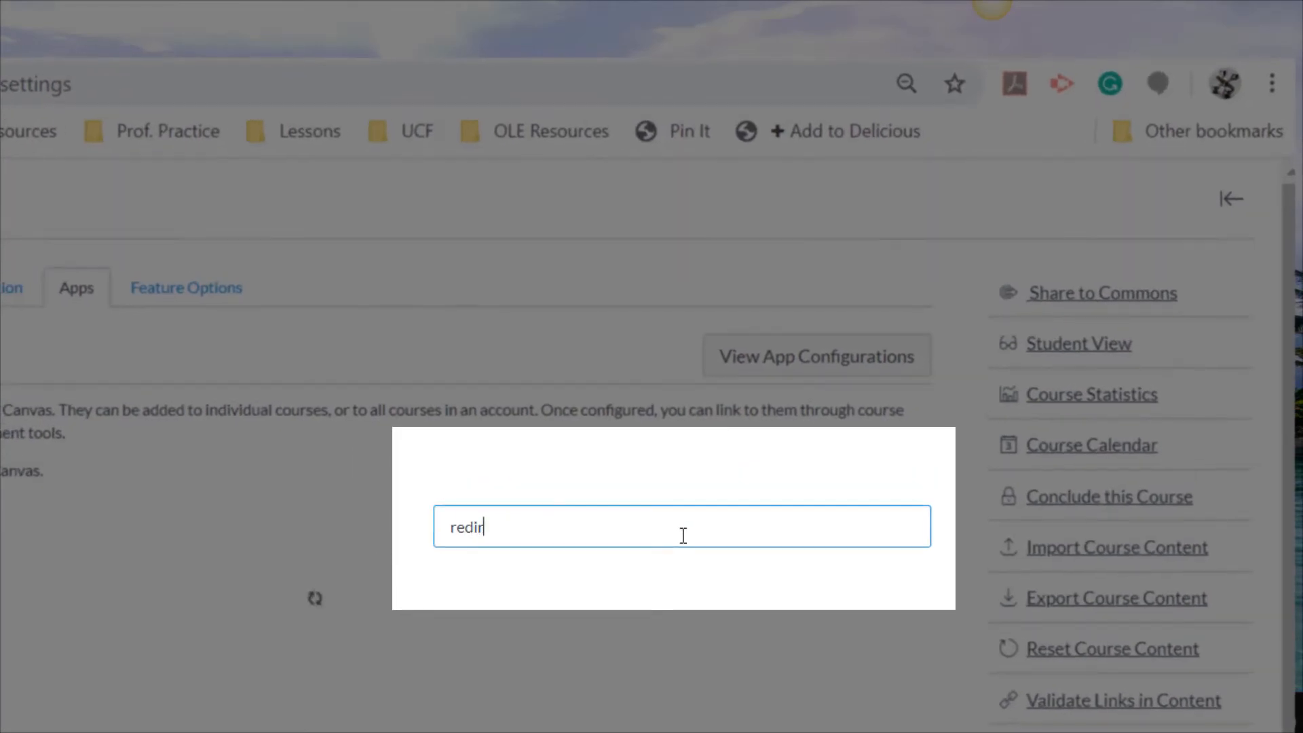
pyautogui.write('ect')
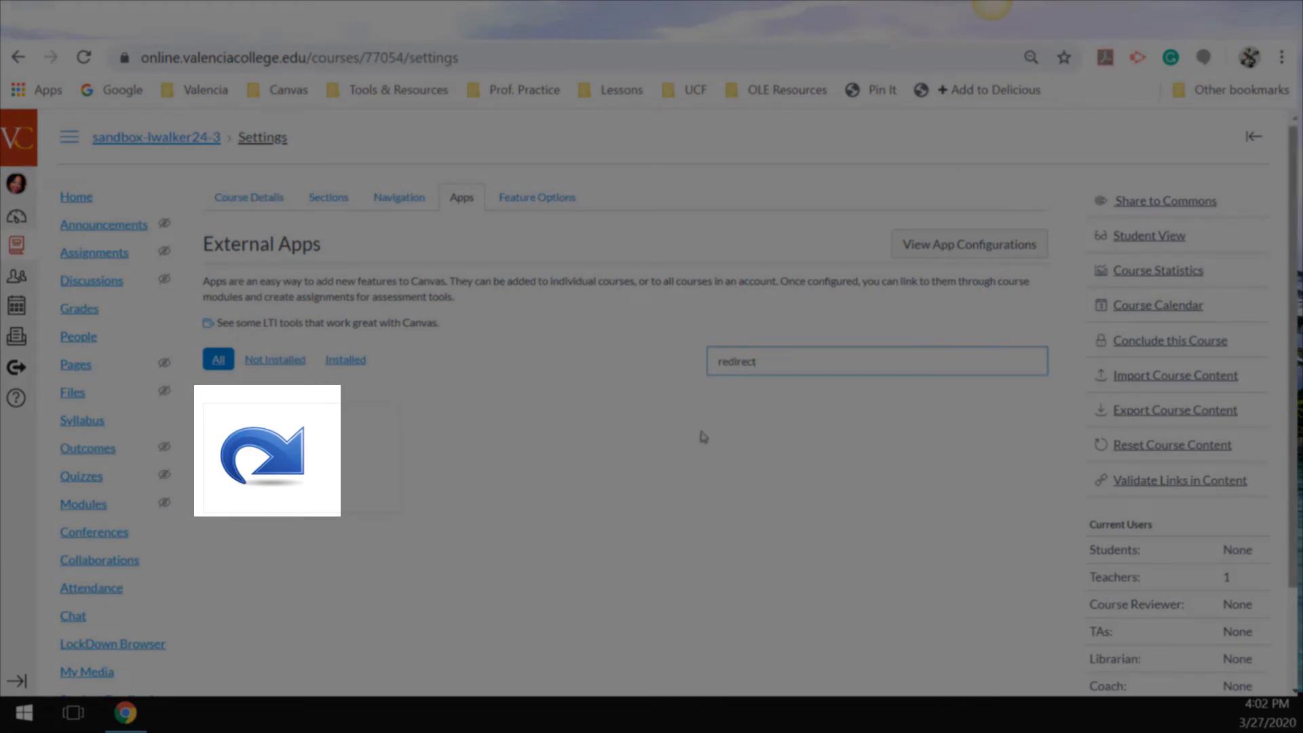
pyautogui.moveTo(313, 482)
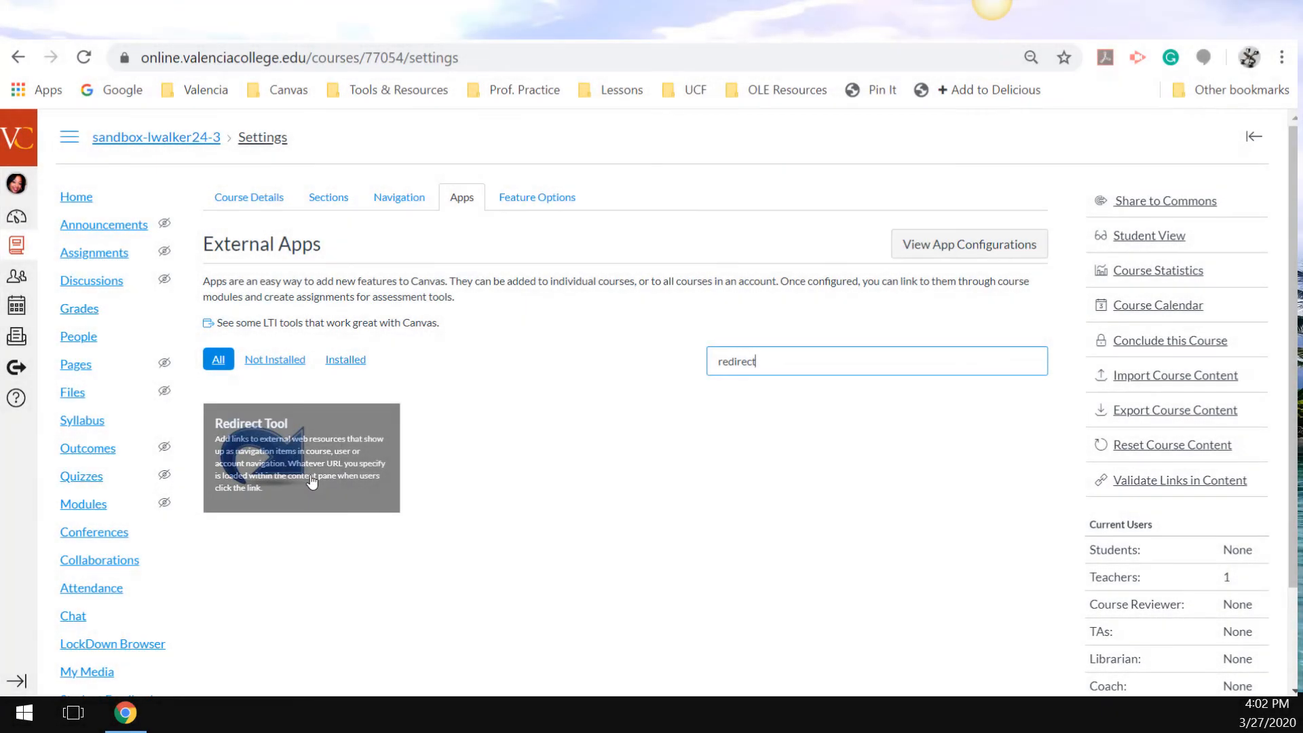
# Start adding the Redirect Tool app to the course and name it "Virtual Office Hours".
pyautogui.click(312, 483)
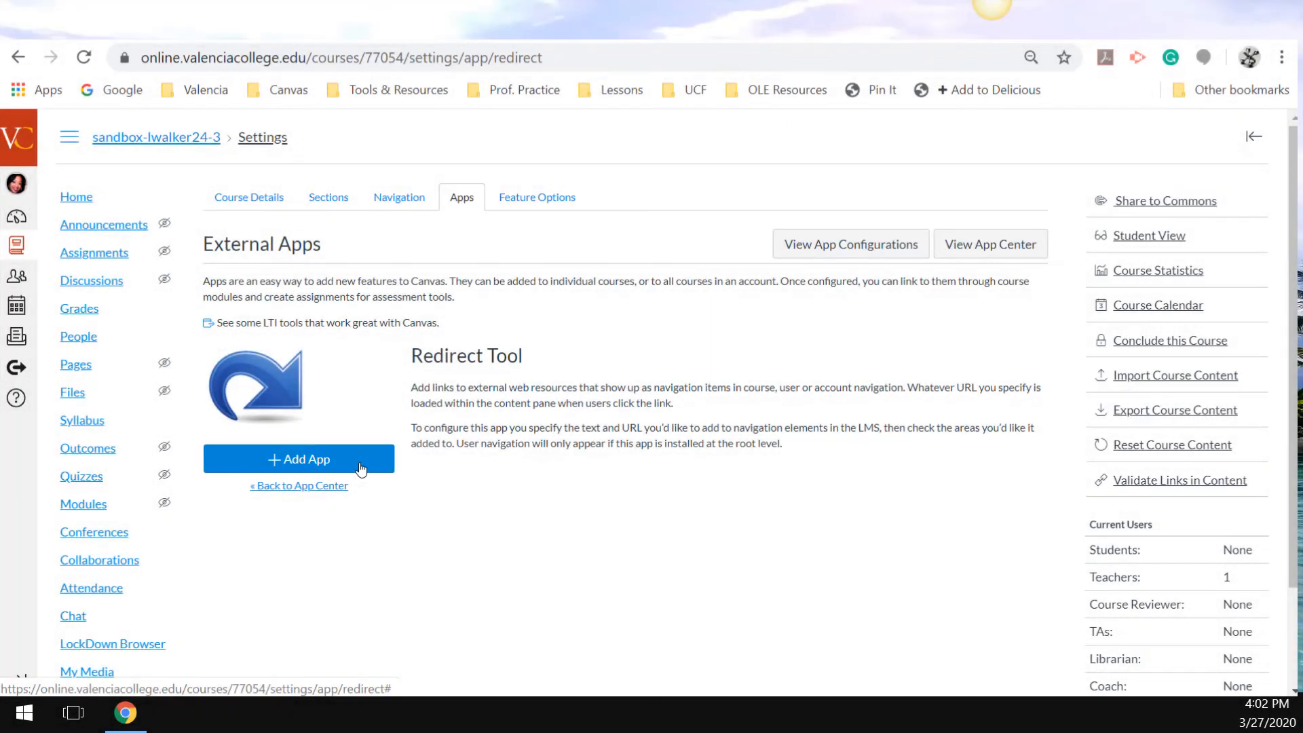
pyautogui.click(360, 459)
pyautogui.tripleClick(655, 339)
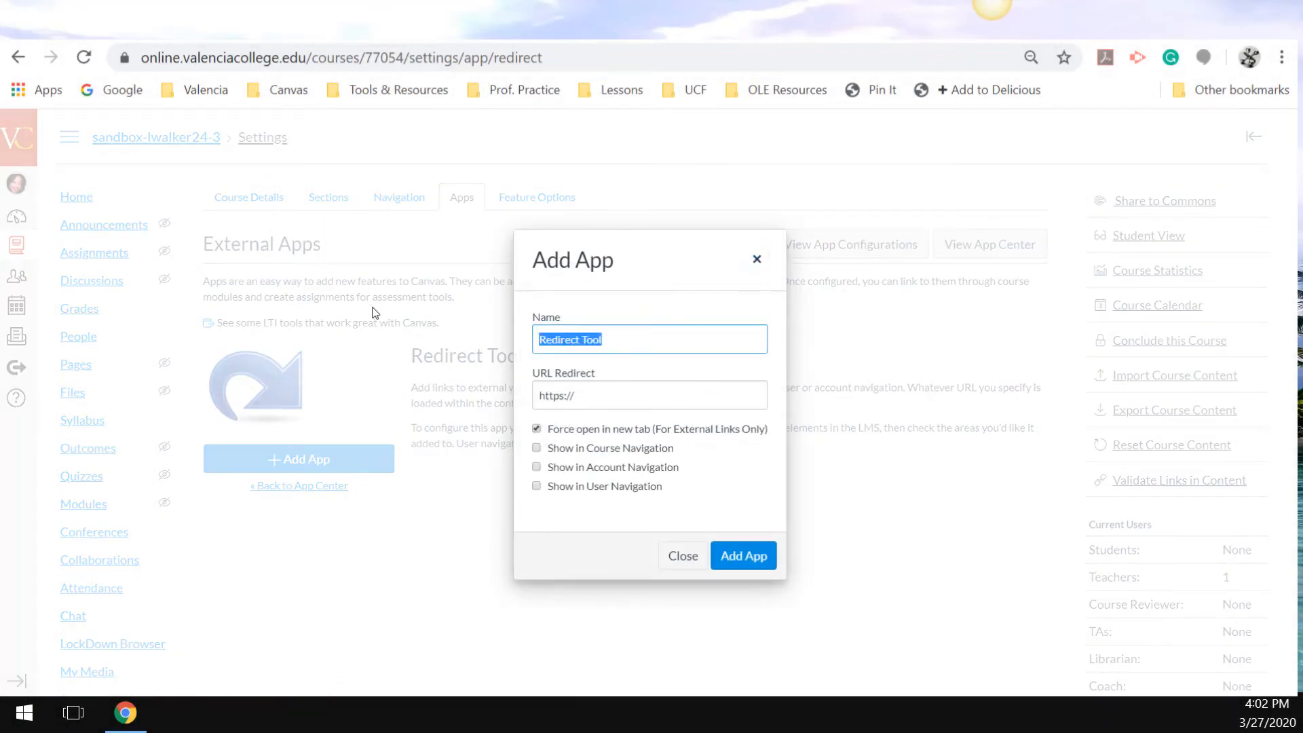
pyautogui.write('Virtual Office Hours')
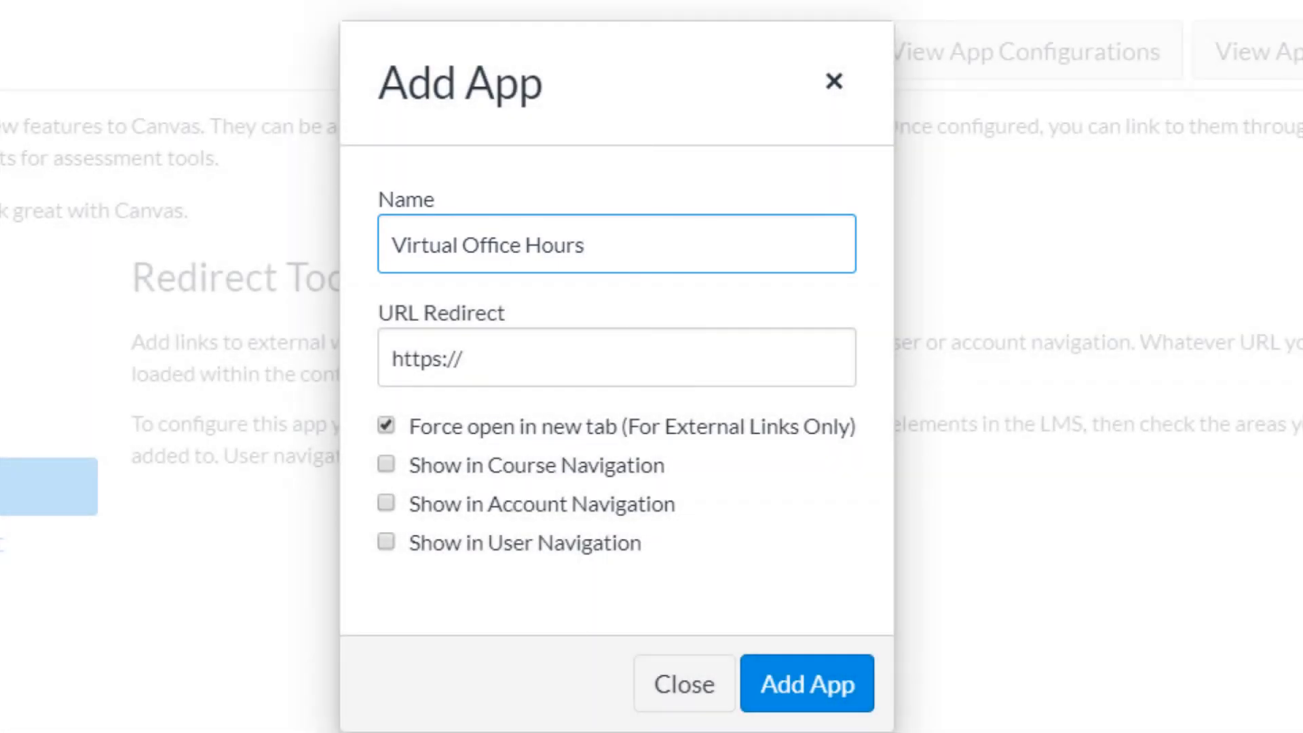
# Set the app's redirect URL to the copied Zoom join link, enable Show in Course Navigation, and add the app.
pyautogui.click(666, 354)
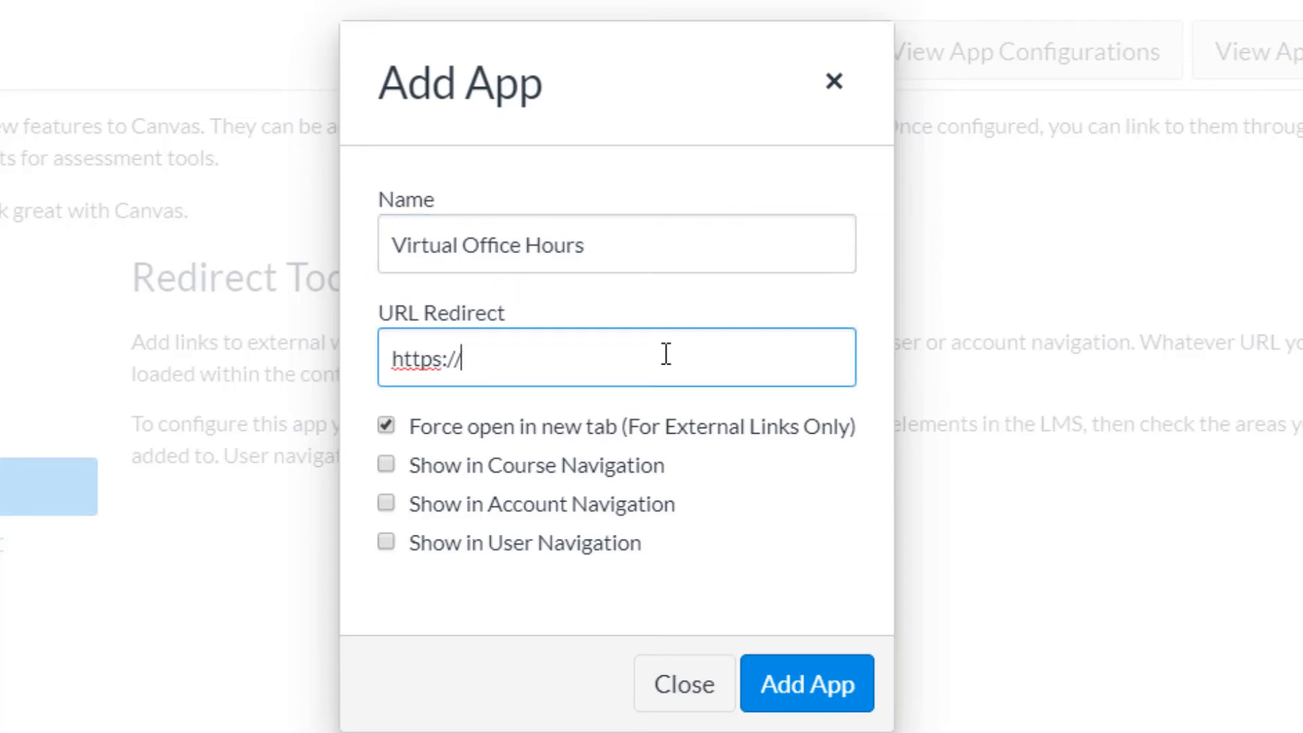
pyautogui.moveTo(464, 358); pyautogui.dragTo(329, 358)
pyautogui.write('https://valenciacollege.zoom.us/j/665956058')
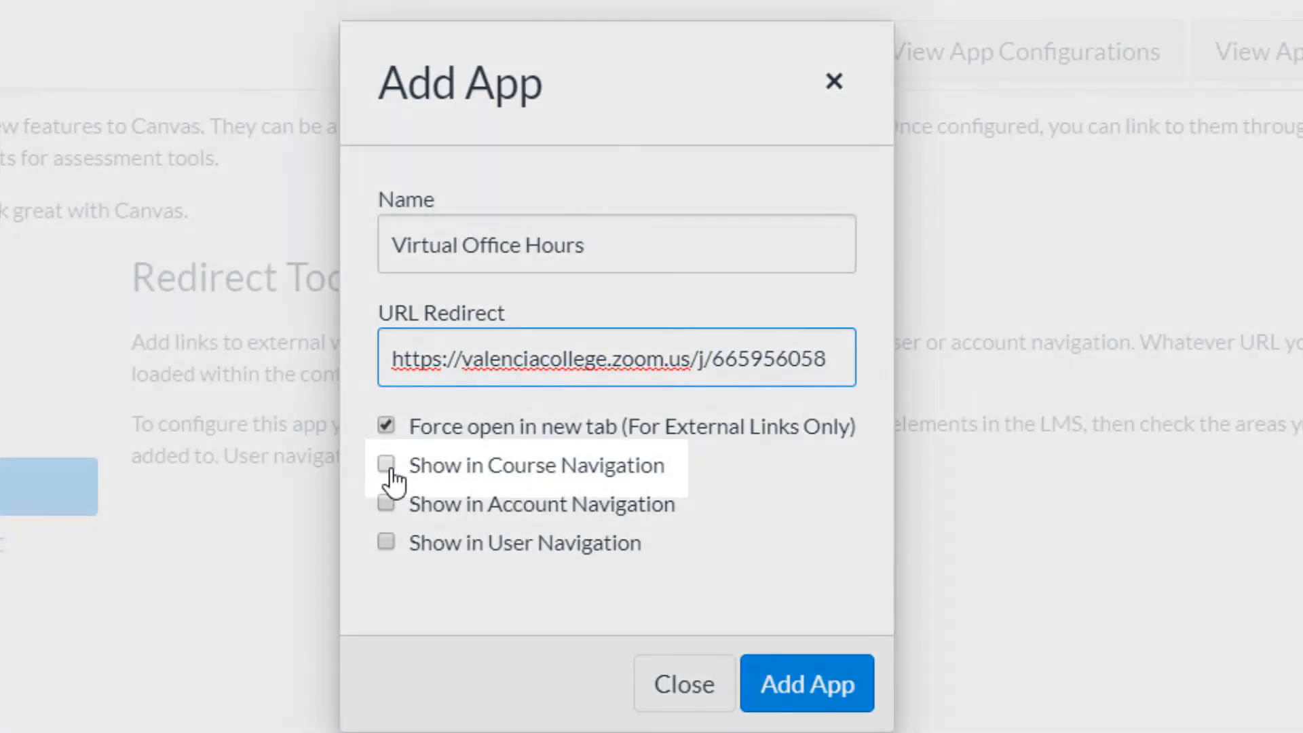
pyautogui.click(392, 470)
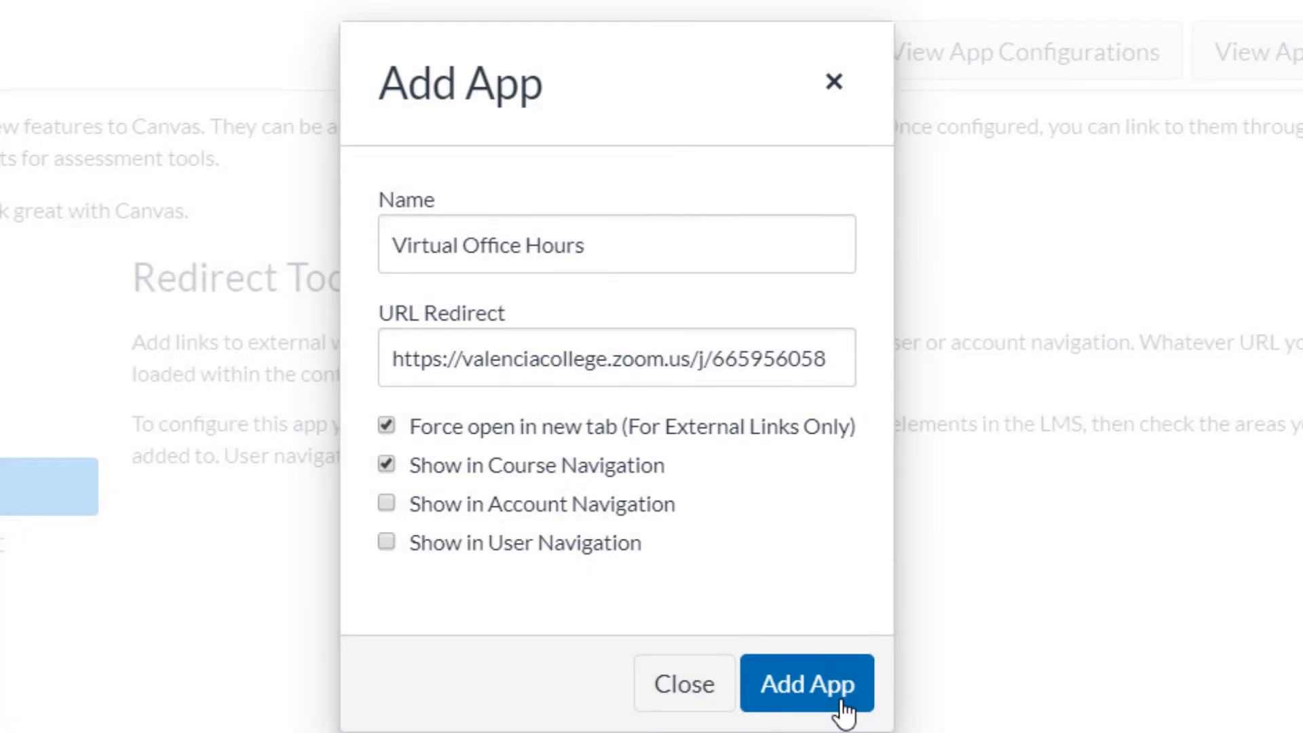
pyautogui.click(841, 706)
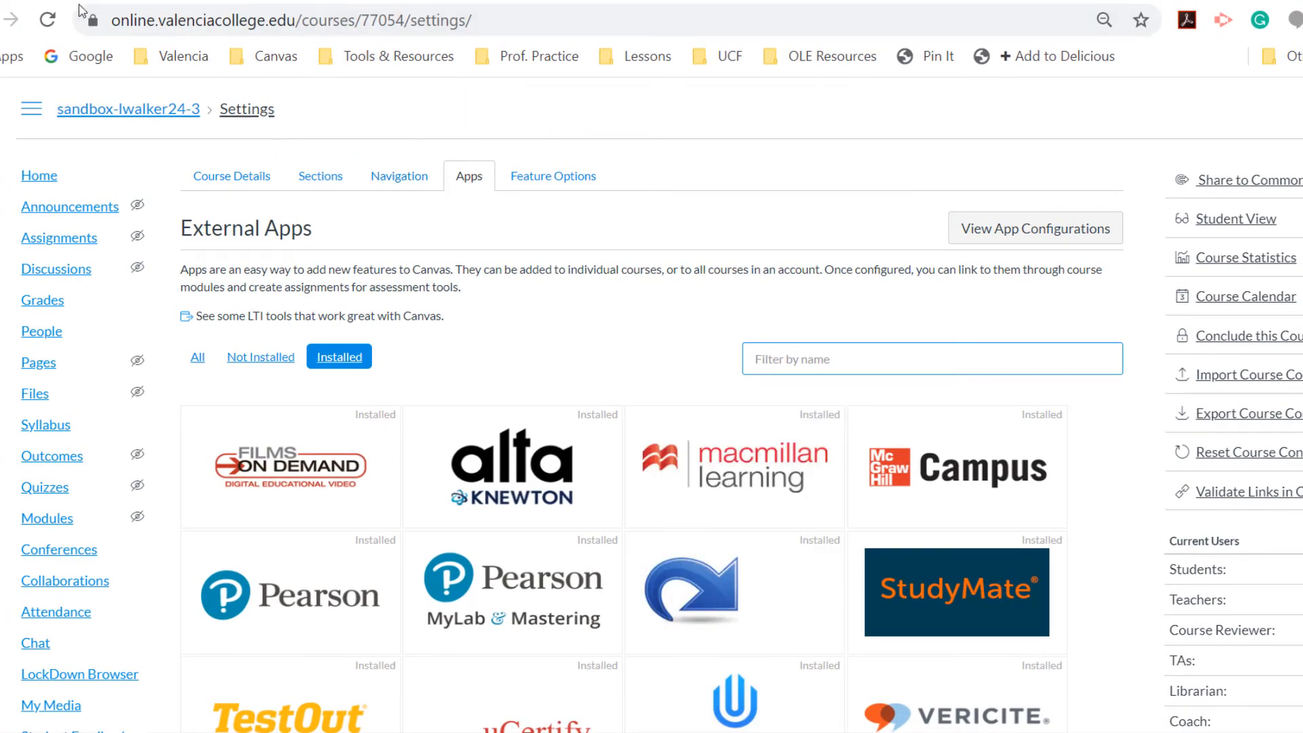
# Reload the course settings, move Virtual Office Hours directly below Home in the course navigation order, and save it.
pyautogui.click(45, 24)
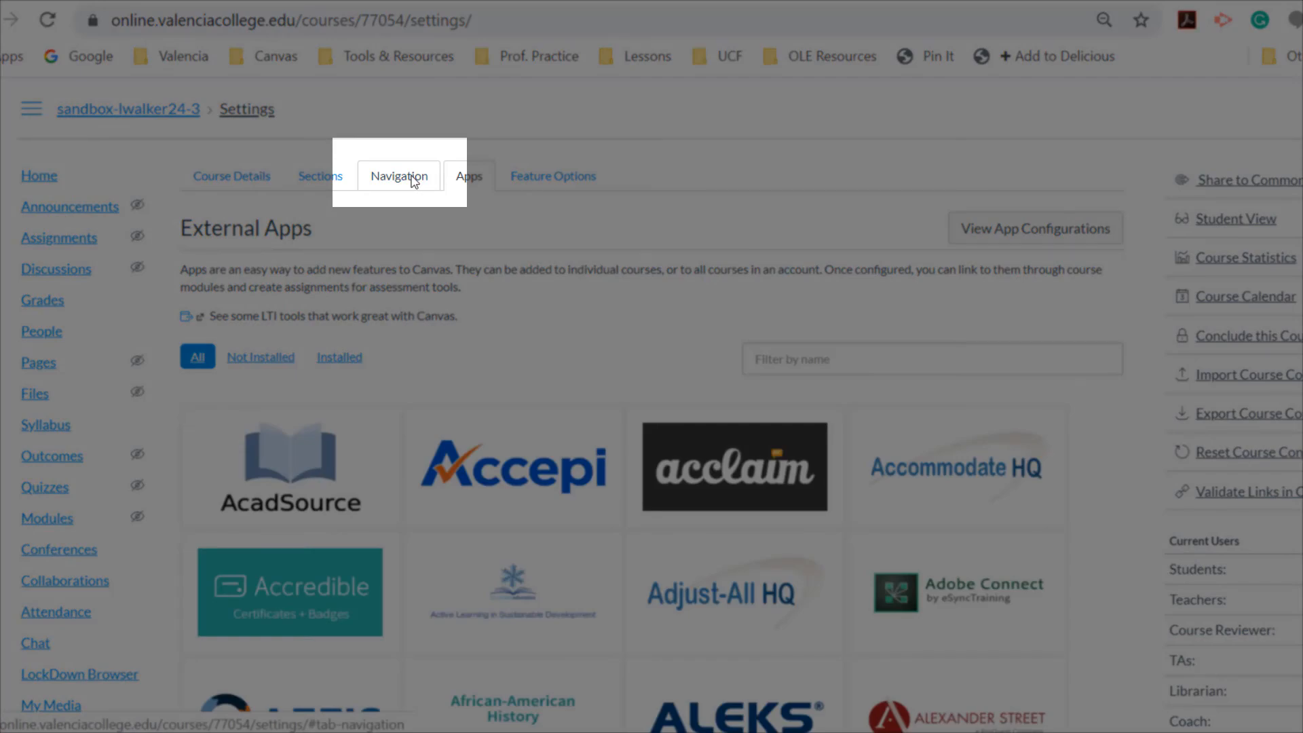
pyautogui.click(413, 179)
pyautogui.scroll(-8, 391, 285)
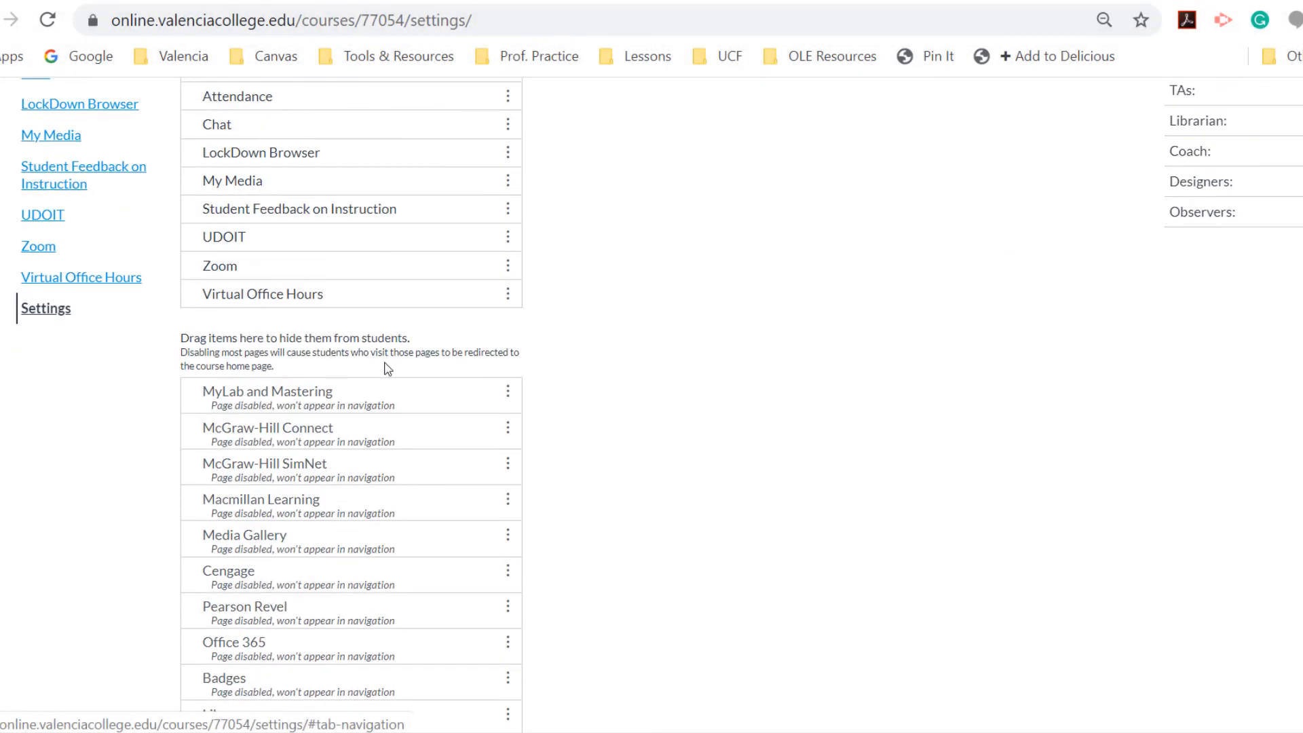
pyautogui.moveTo(348, 299)
pyautogui.mouseDown()
pyautogui.moveTo(358, 242)
pyautogui.moveTo(349, 305)
pyautogui.mouseUp()
pyautogui.scroll(8, 357, 242)
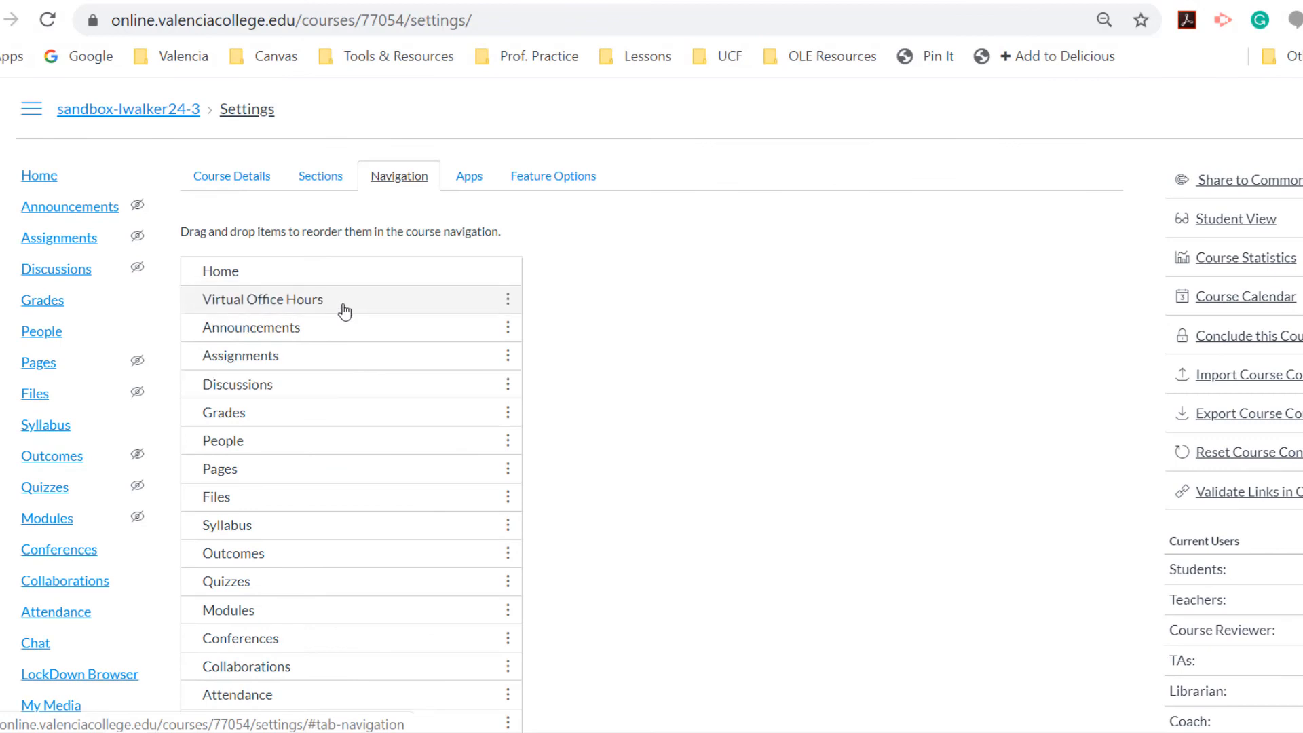
pyautogui.scroll(-10, 531, 588)
pyautogui.click(198, 687)
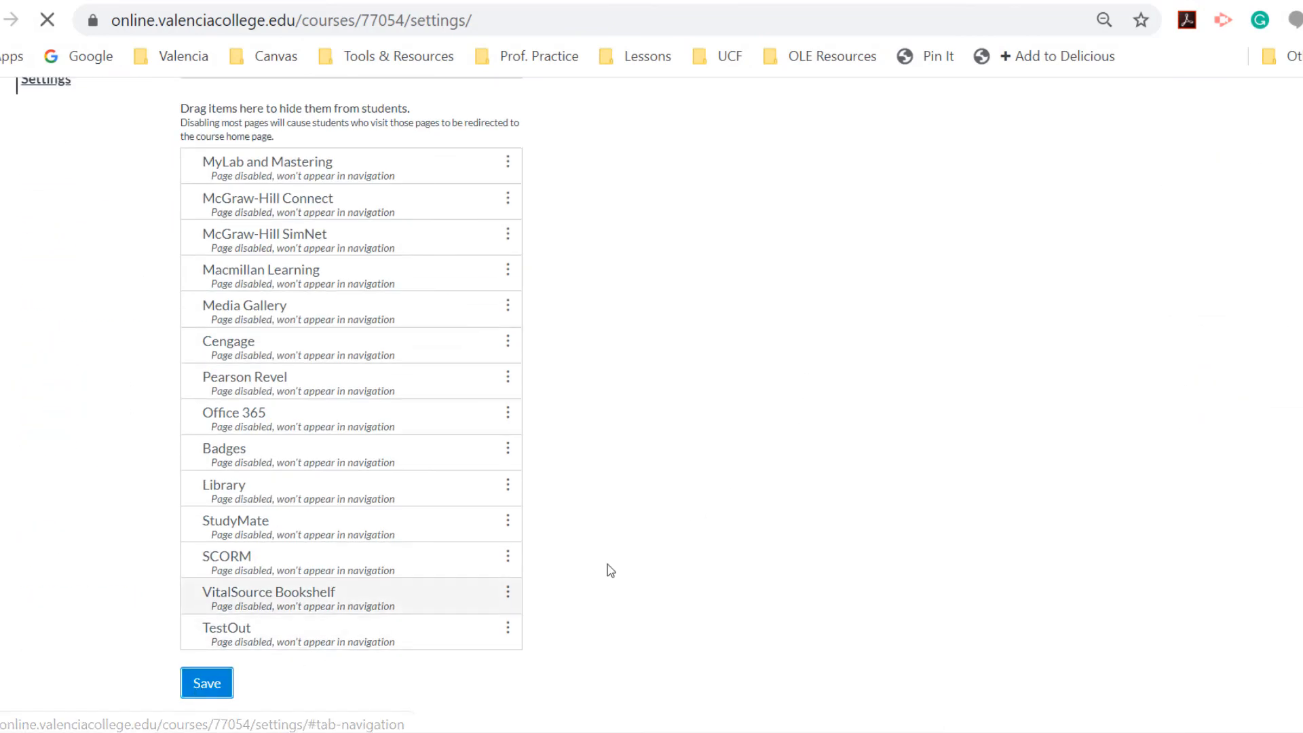